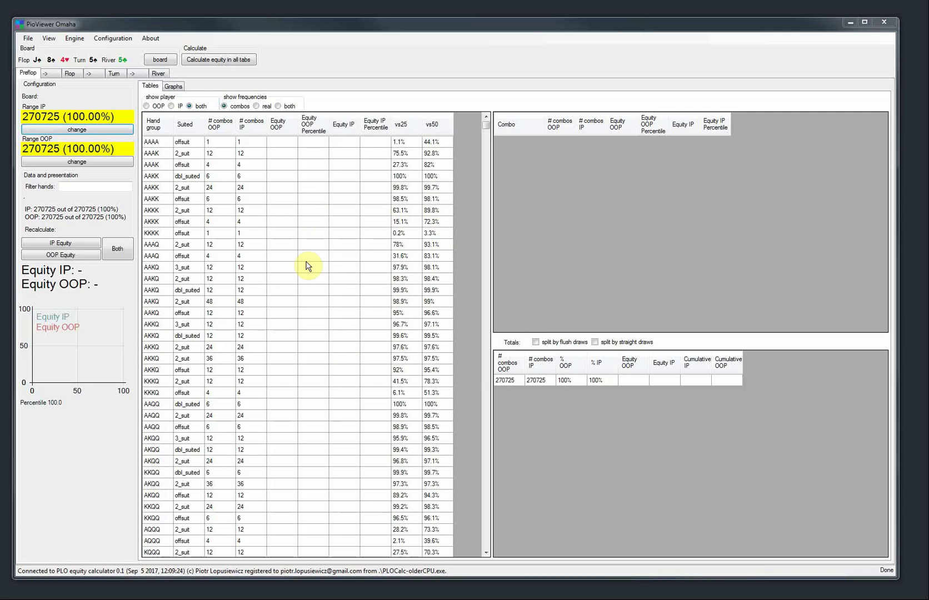
# Open the IP range for editing, shift the range window aside, and enter the four-connected-card expression GGGG.
pyautogui.click(83, 131)
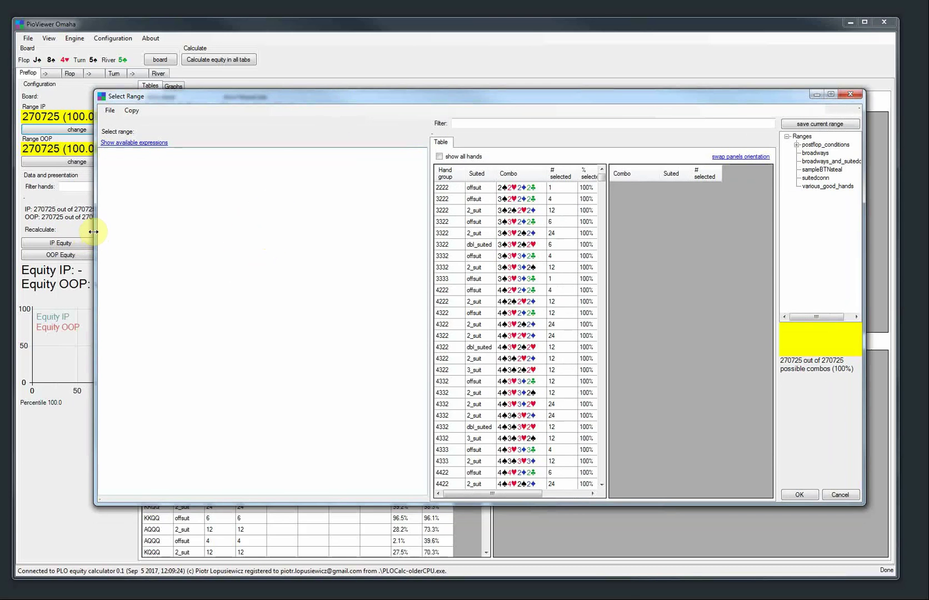
pyautogui.moveTo(94, 232); pyautogui.dragTo(72, 231)
pyautogui.moveTo(181, 96); pyautogui.dragTo(170, 92)
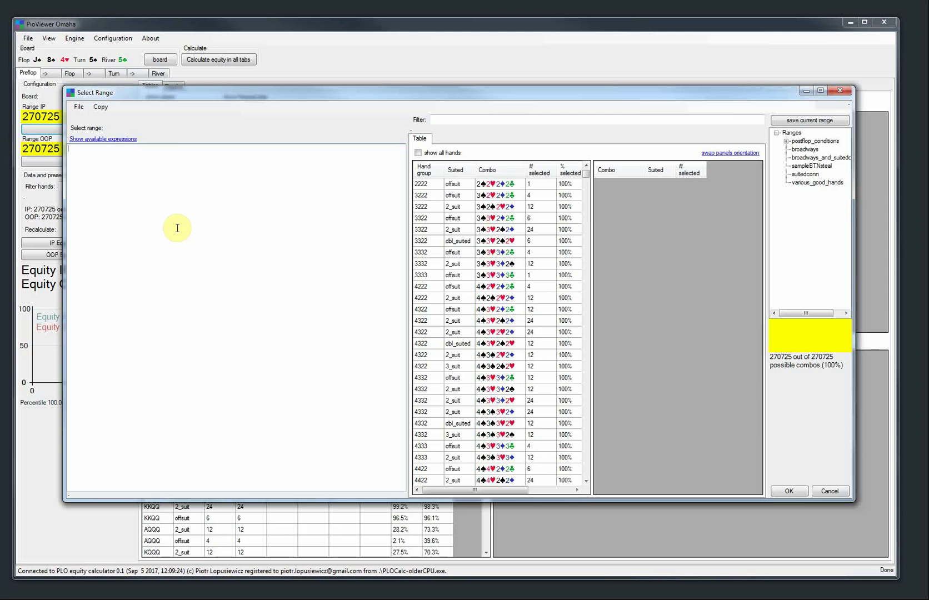
pyautogui.write('GGGG')
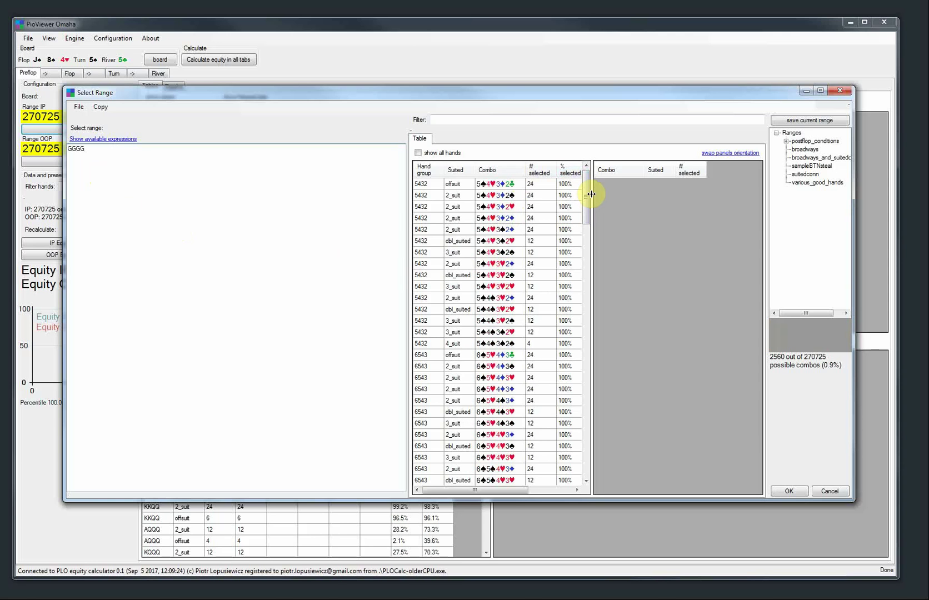
# Widen the matching-hands table to show the vs25 equity, sort the hands by vs25 and browse the list.
pyautogui.moveTo(588, 194); pyautogui.dragTo(629, 199)
pyautogui.click(610, 170)
pyautogui.moveTo(632, 244); pyautogui.dragTo(500, 327)
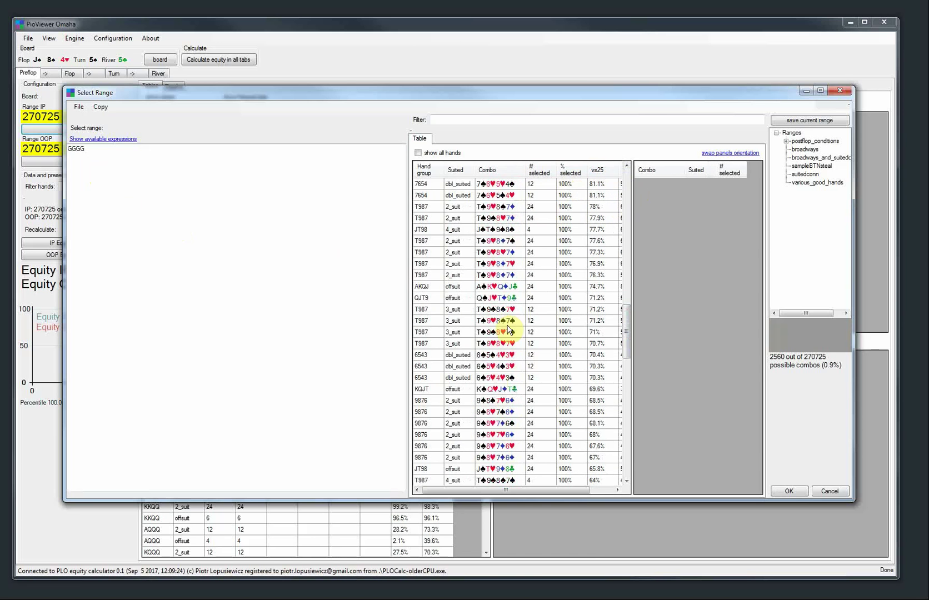
# Change the range expression to the one-gapper hands GGG_G, GG_GG, G_GGG.
pyautogui.click(161, 170)
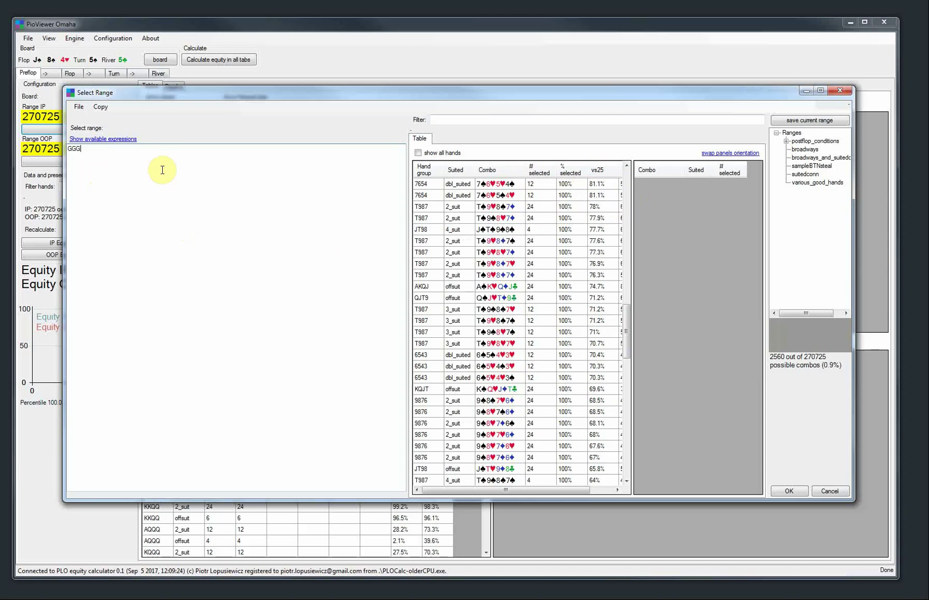
pyautogui.write('_')
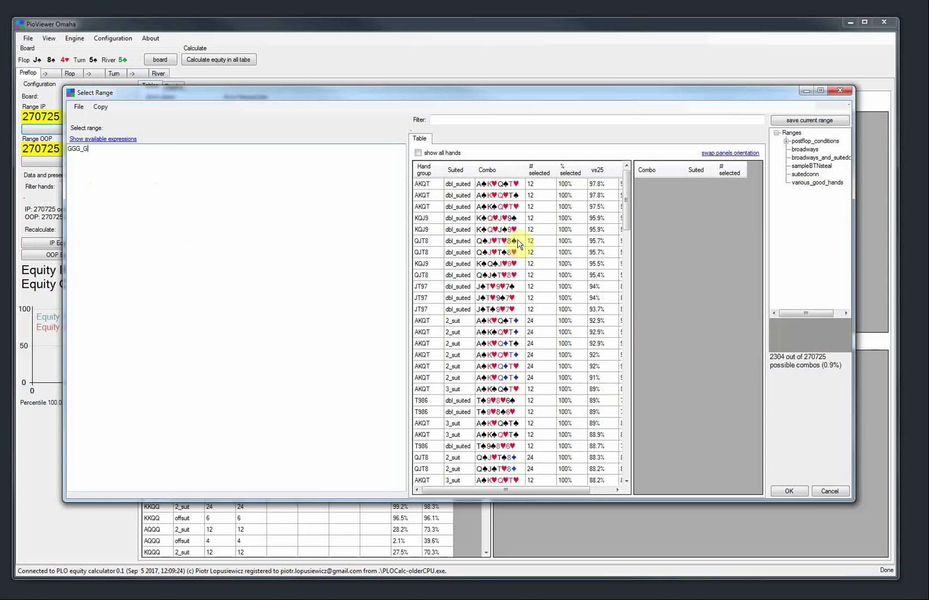
pyautogui.write('G')
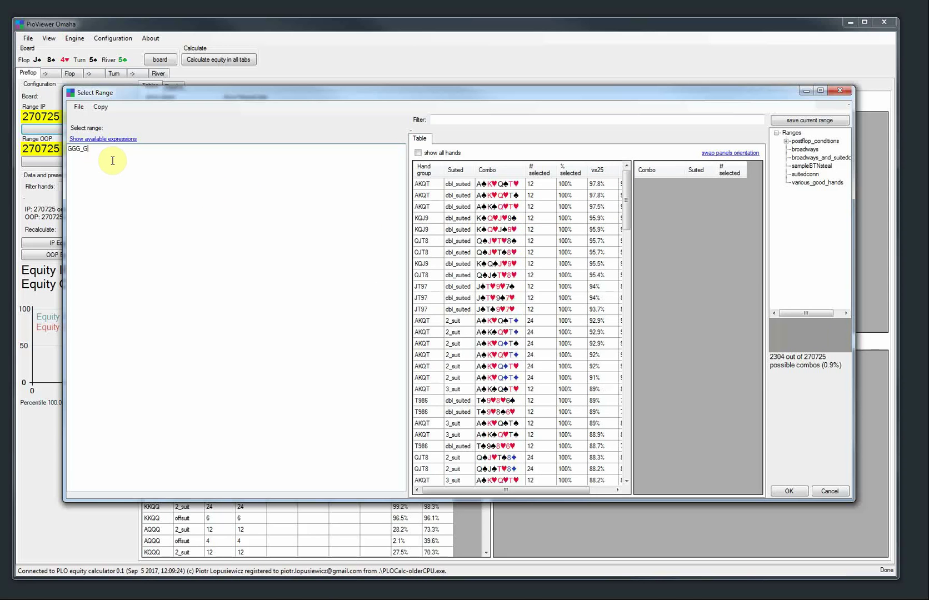
pyautogui.write(', GG_GG,')
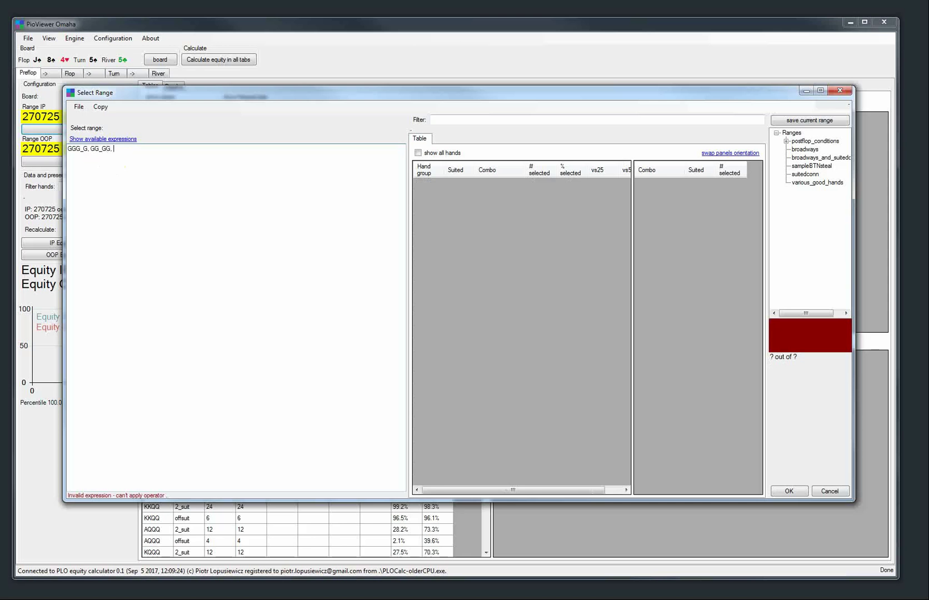
pyautogui.write(' G_GGG')
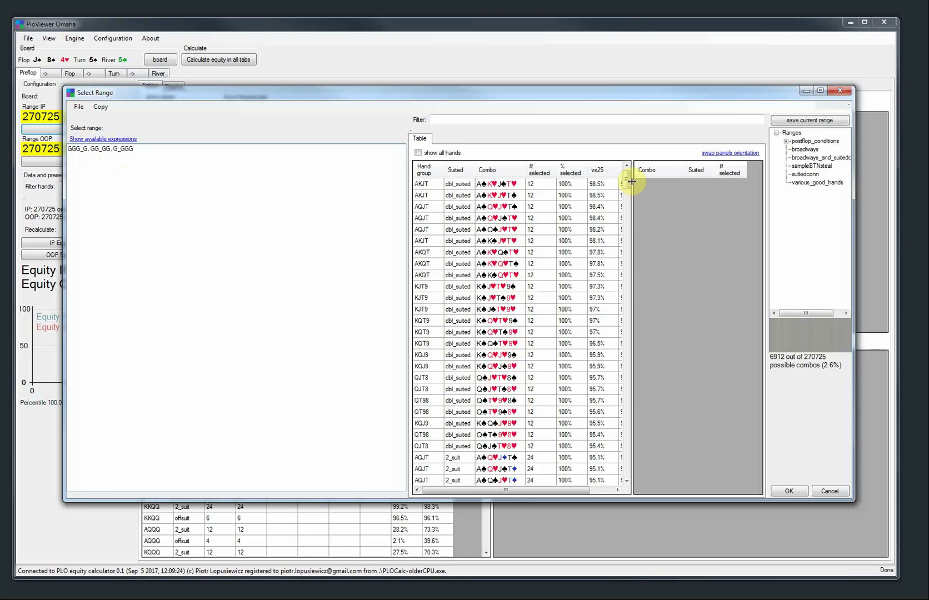
pyautogui.moveTo(630, 181); pyautogui.dragTo(637, 158)
# Load the saved range suitedconn to view its expression, and clear the expression text.
pyautogui.click(808, 175)
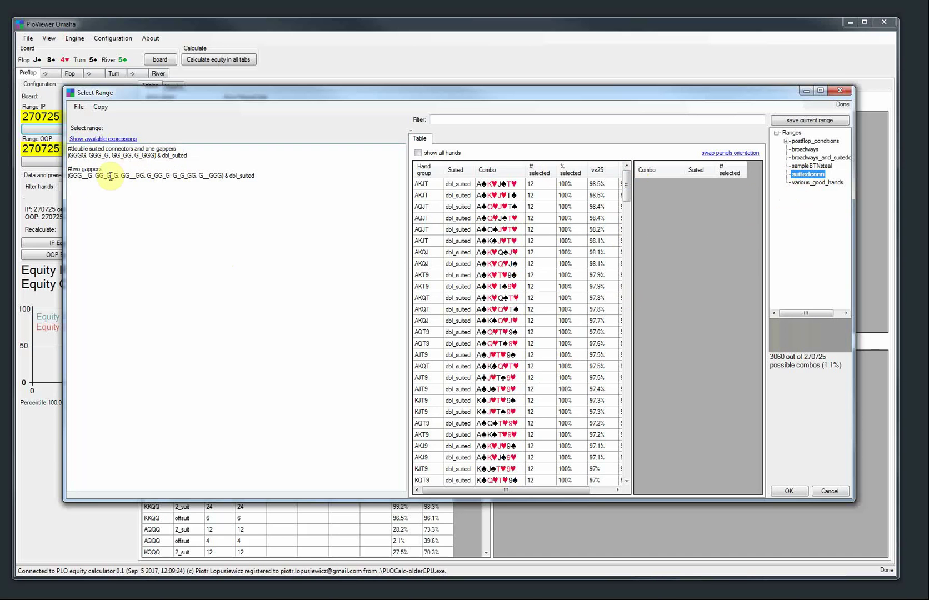
pyautogui.moveTo(310, 185); pyautogui.dragTo(69, 148)
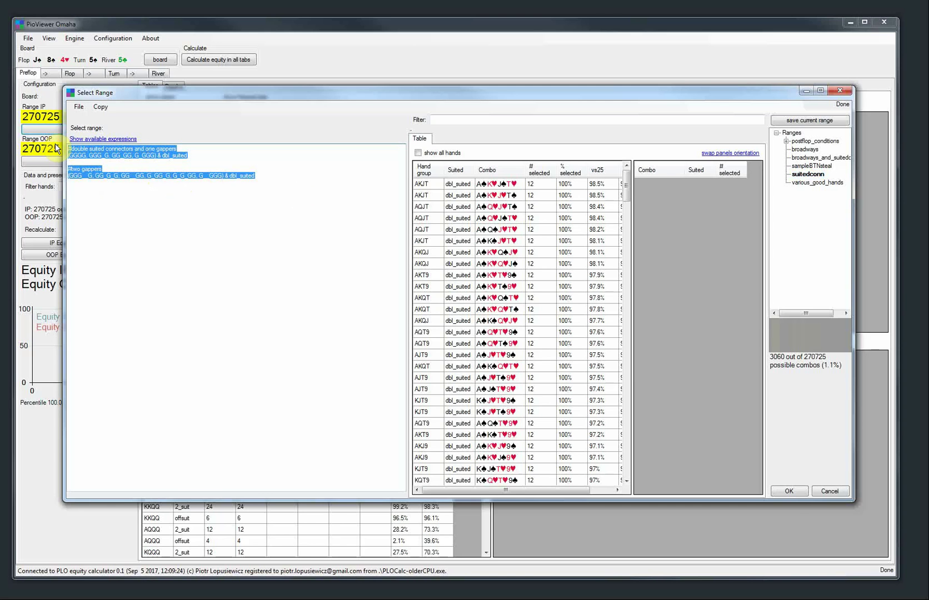
pyautogui.press('Delete')
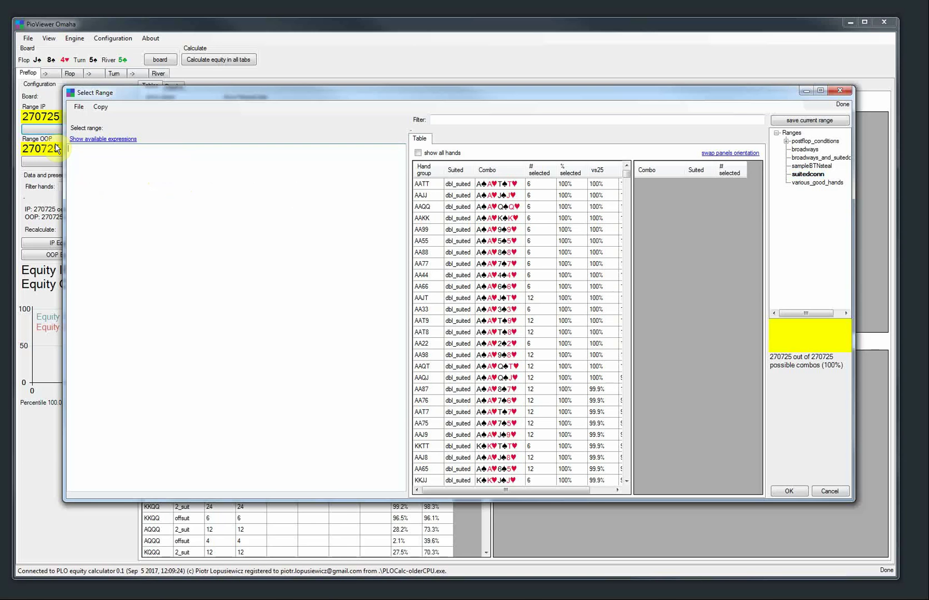
# Enter the range expression [A-T]GGG, check the matching hands, and change it to the paired form [A-T]GG=.
pyautogui.write('[A-T')
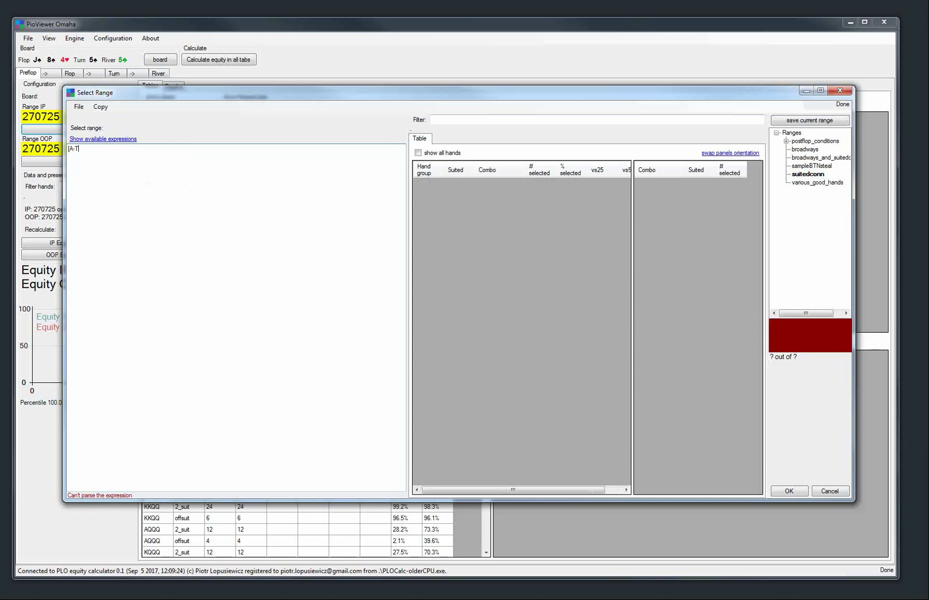
pyautogui.write(']')
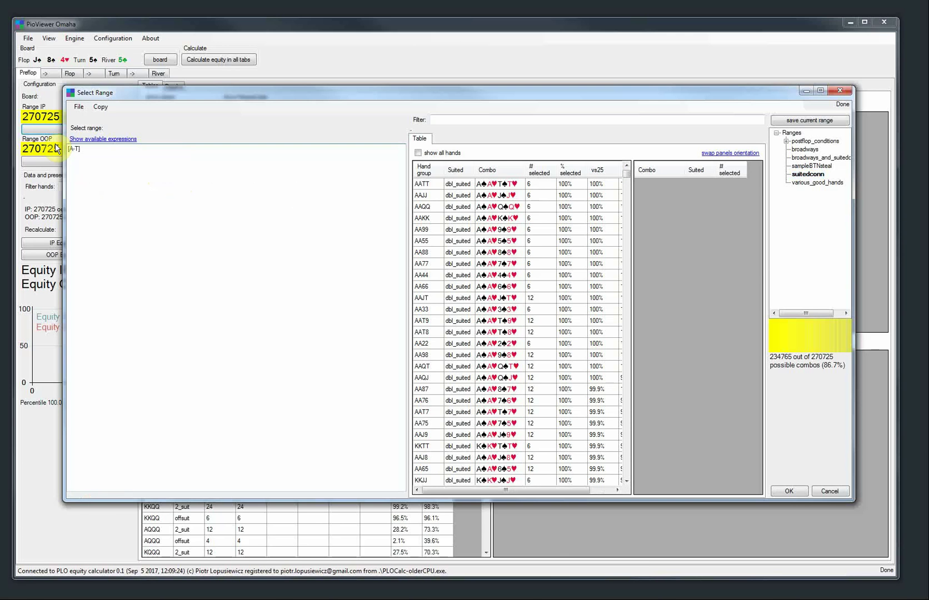
pyautogui.write('GG')
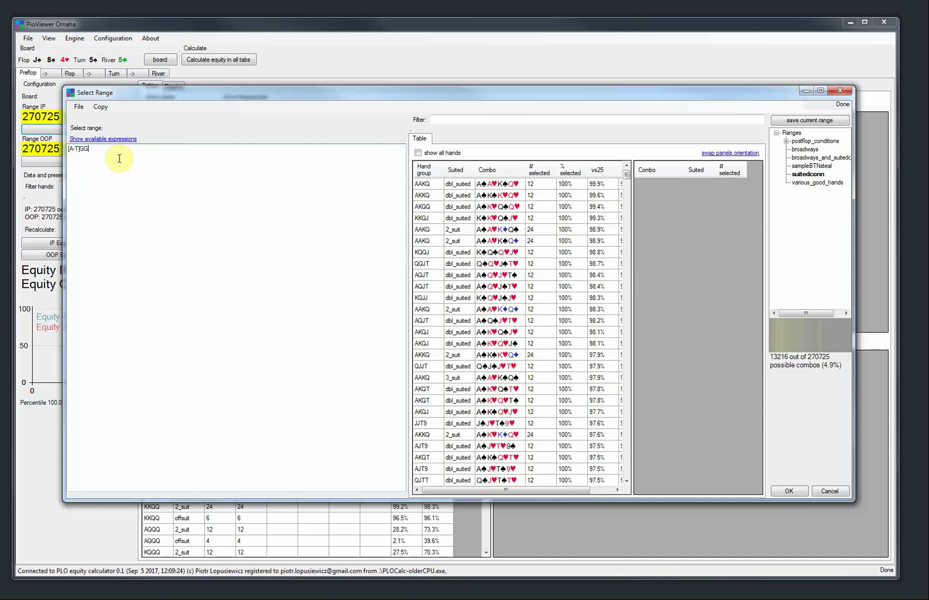
pyautogui.write('G')
pyautogui.scroll(-9, 625, 198)
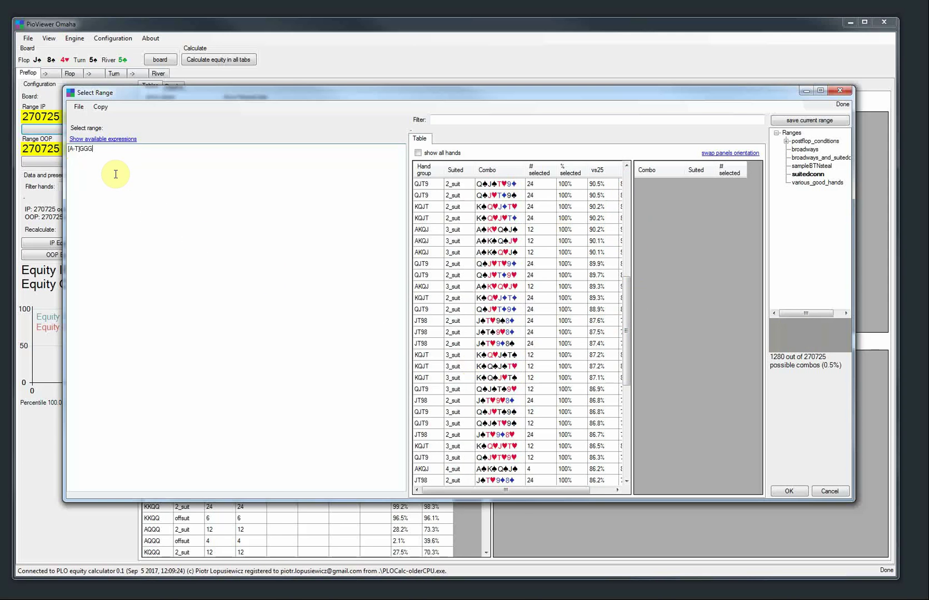
pyautogui.press('BackSpace')
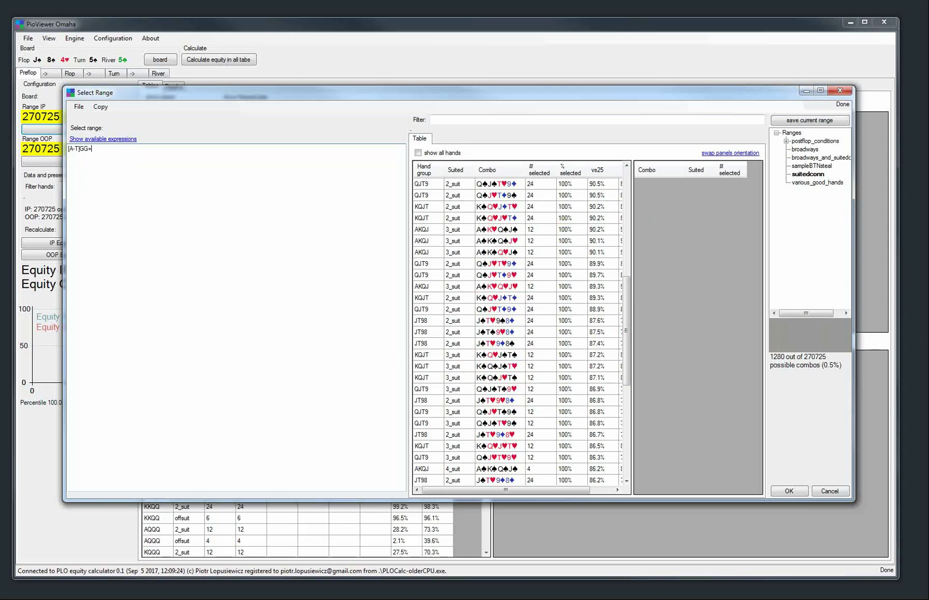
pyautogui.write('=')
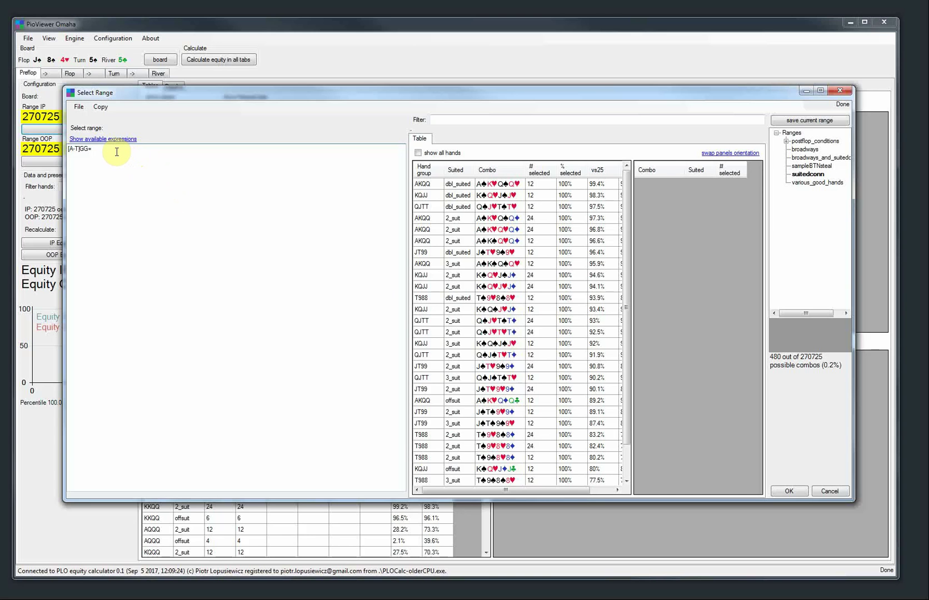
# Replace the range expression with AK & [9-2]G to select ace-king with two low connected cards.
pyautogui.doubleClick(117, 152)
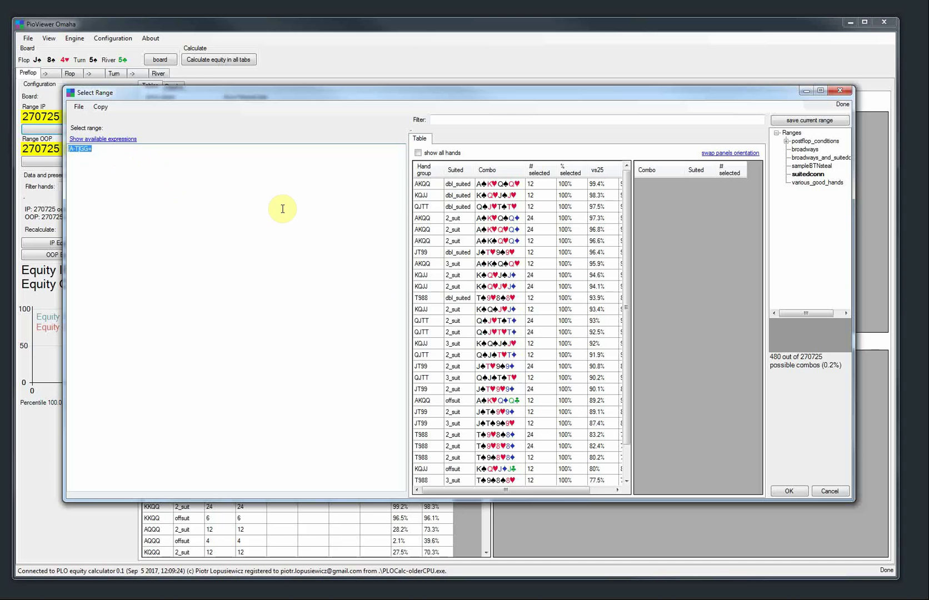
pyautogui.write('AK')
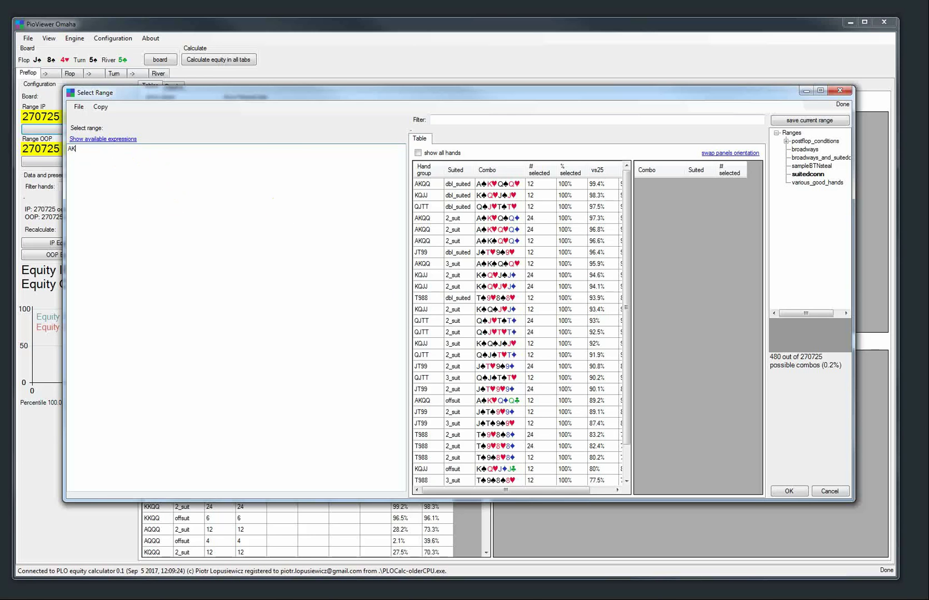
pyautogui.write(' &')
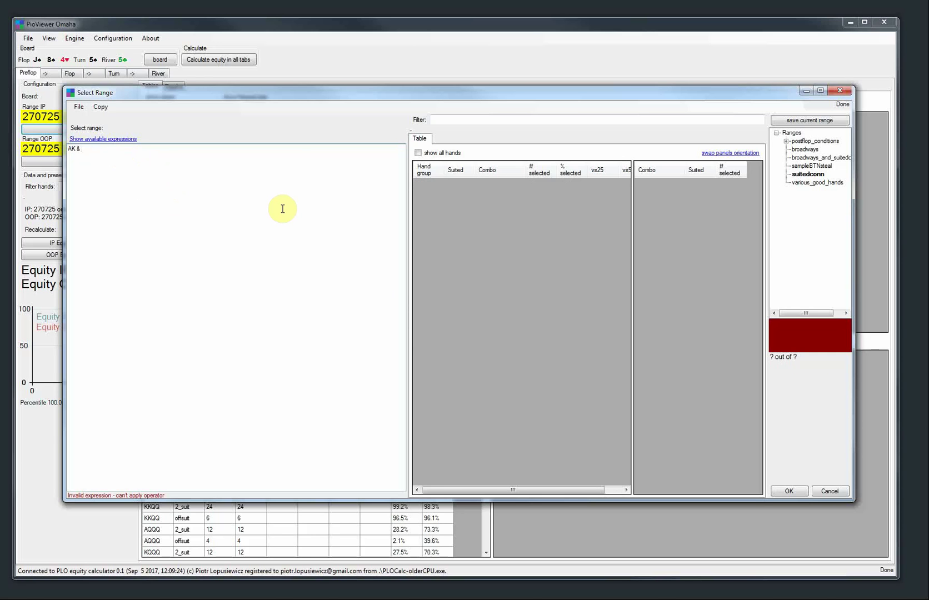
pyautogui.write('[')
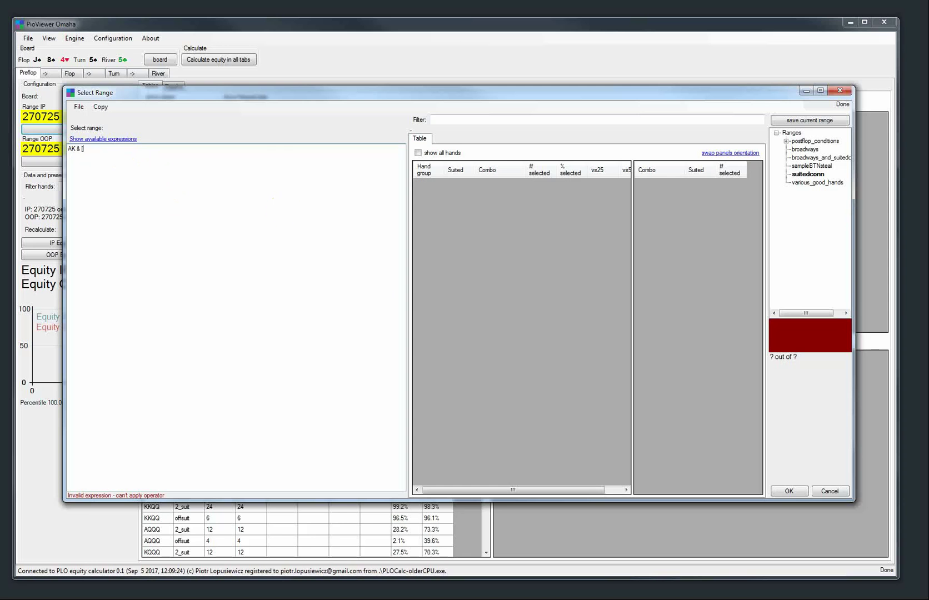
pyautogui.write('9-2]G')
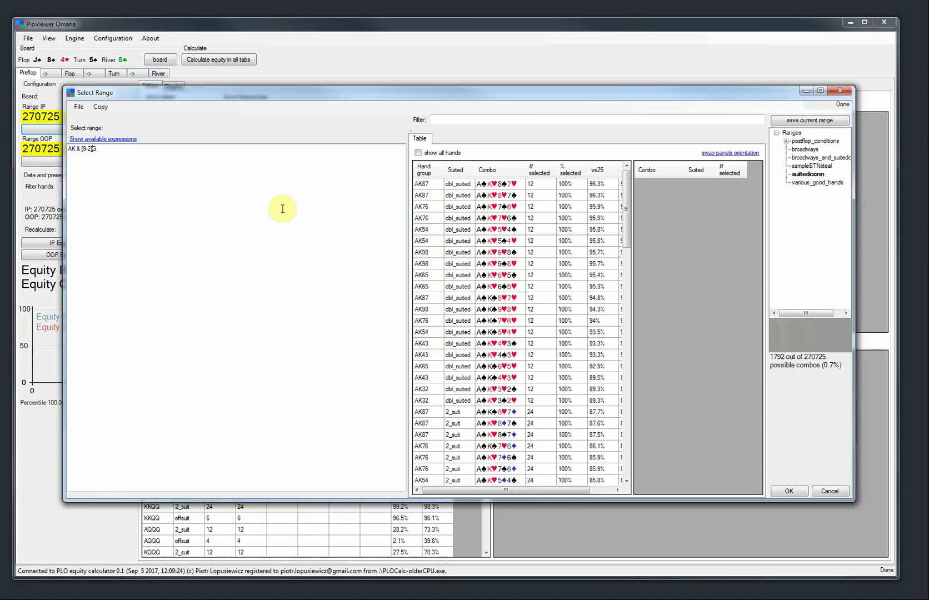
# Extend the expression to AK & ([9-2]G, [9-2]_G) so it also covers low one-gappers, and browse the matching hands.
pyautogui.write('(')
pyautogui.press('End')
pyautogui.write(', [9-2')
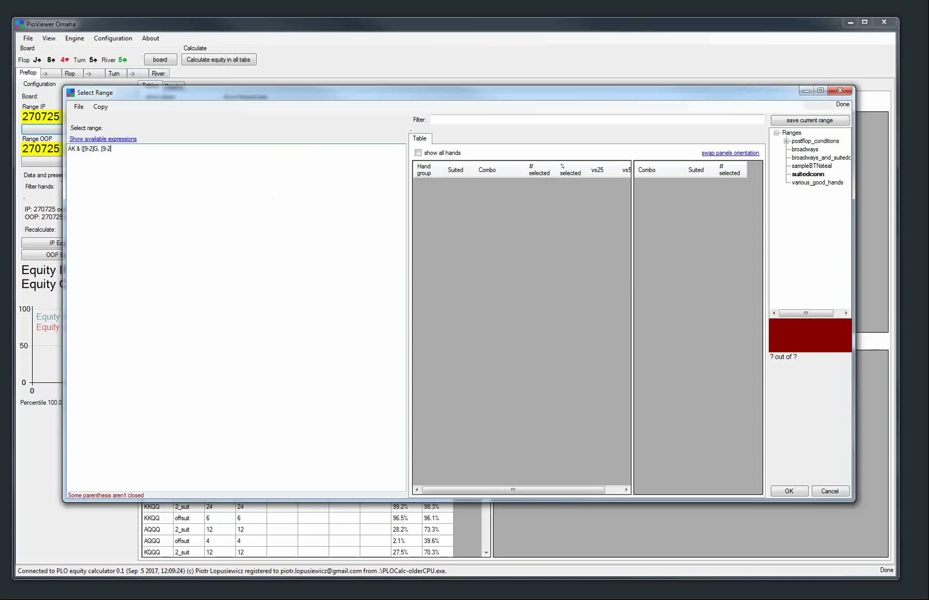
pyautogui.write(']_G)')
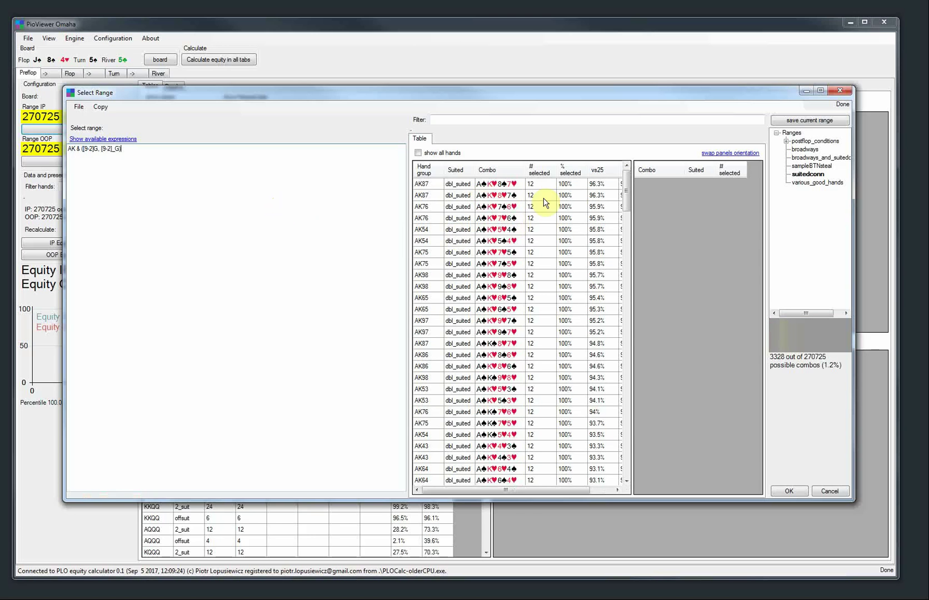
pyautogui.moveTo(627, 188); pyautogui.dragTo(660, 376)
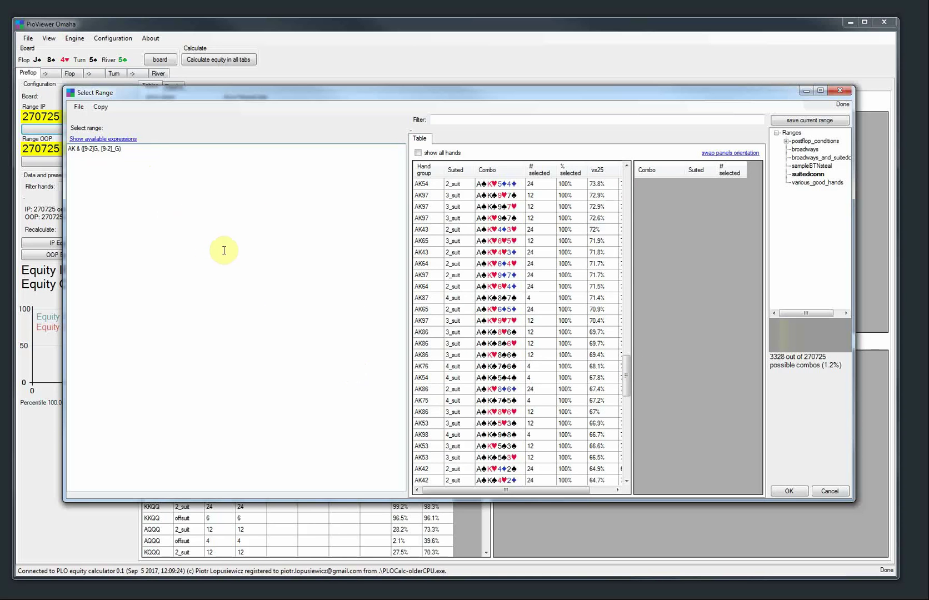
pyautogui.moveTo(631, 374); pyautogui.dragTo(664, 142)
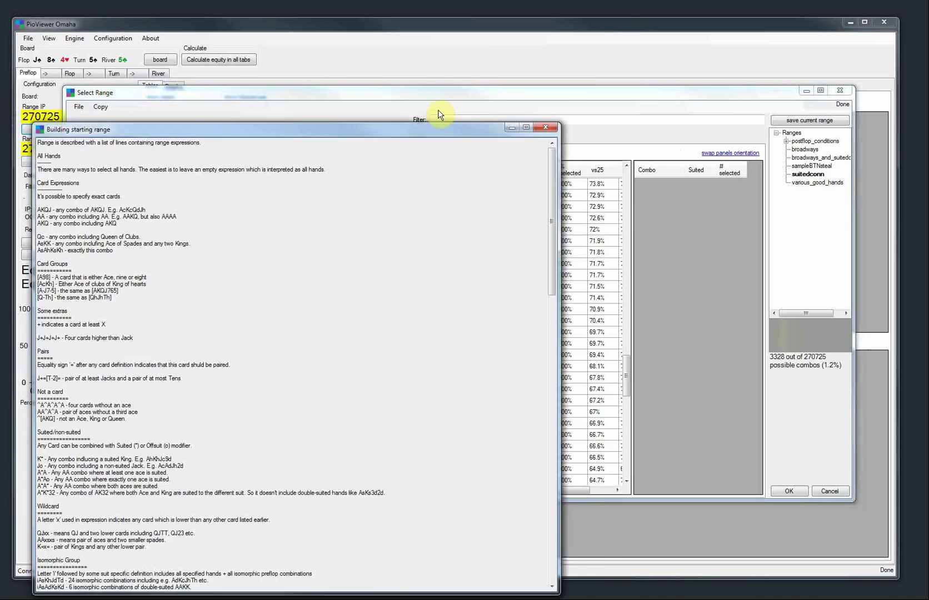
# Look over the reference of available range expressions and close it.
pyautogui.moveTo(436, 119); pyautogui.dragTo(499, 47)
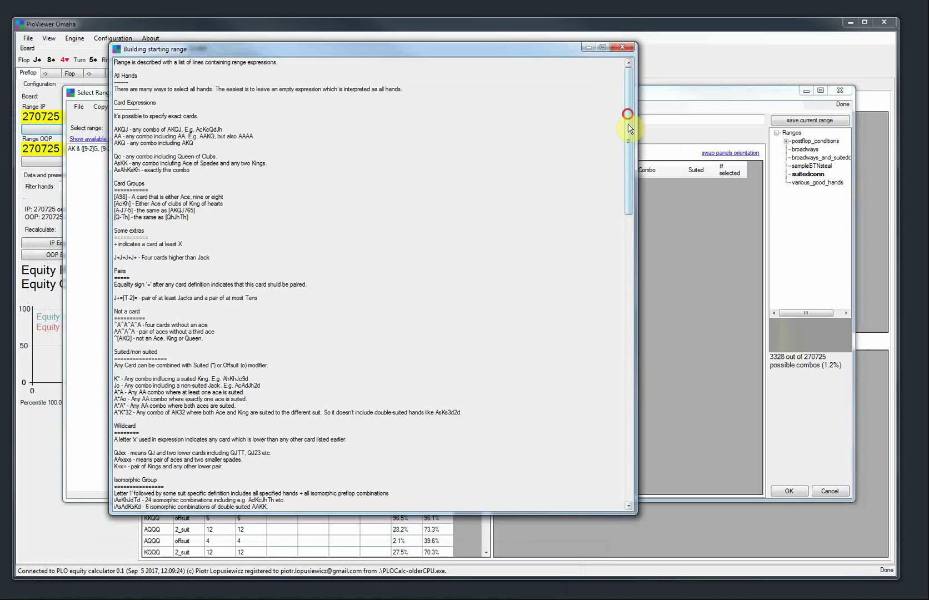
pyautogui.moveTo(628, 128); pyautogui.dragTo(644, 102)
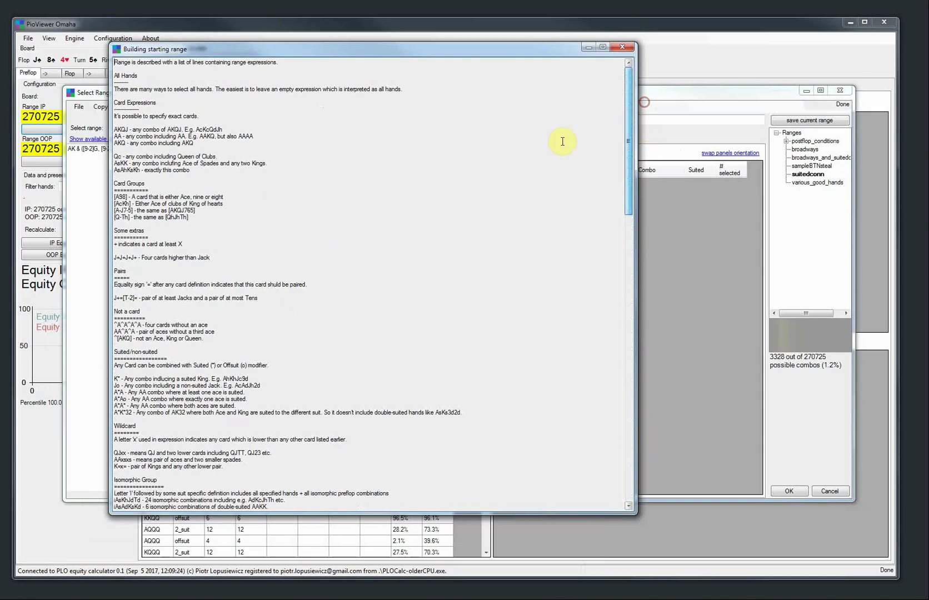
pyautogui.click(631, 46)
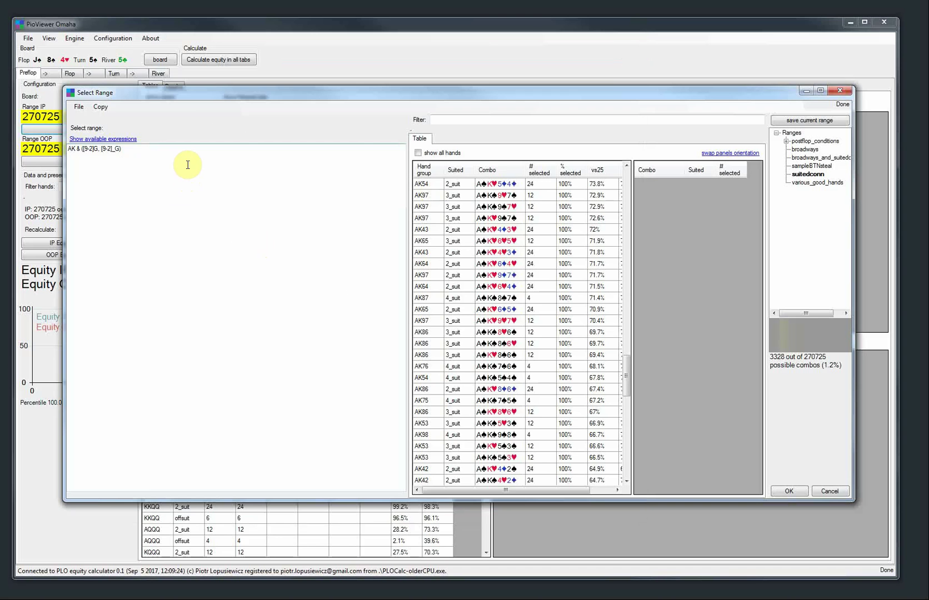
# Clear the range expression and load the saved ranges suitedconn and broadways in turn to view their definitions.
pyautogui.tripleClick(151, 154)
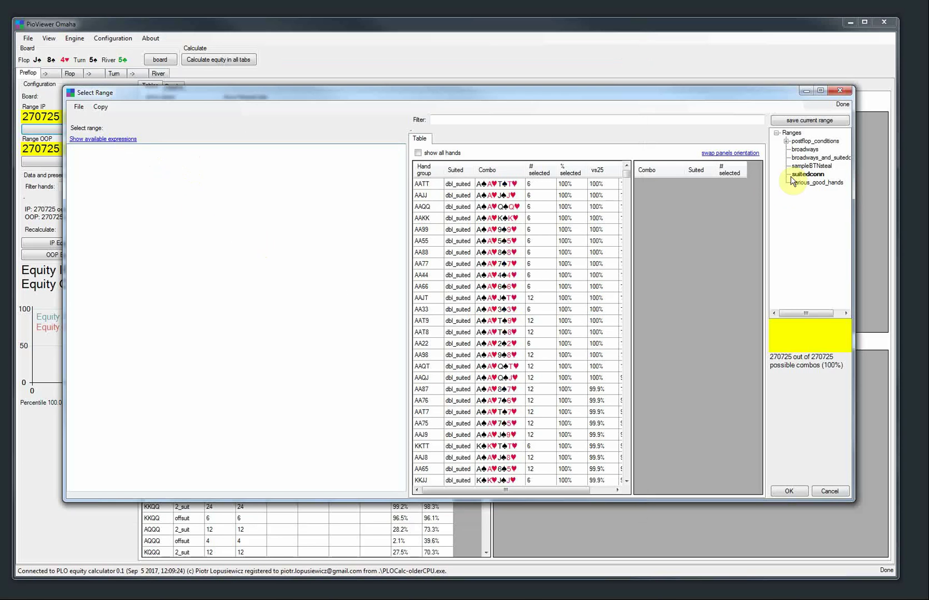
pyautogui.click(809, 174)
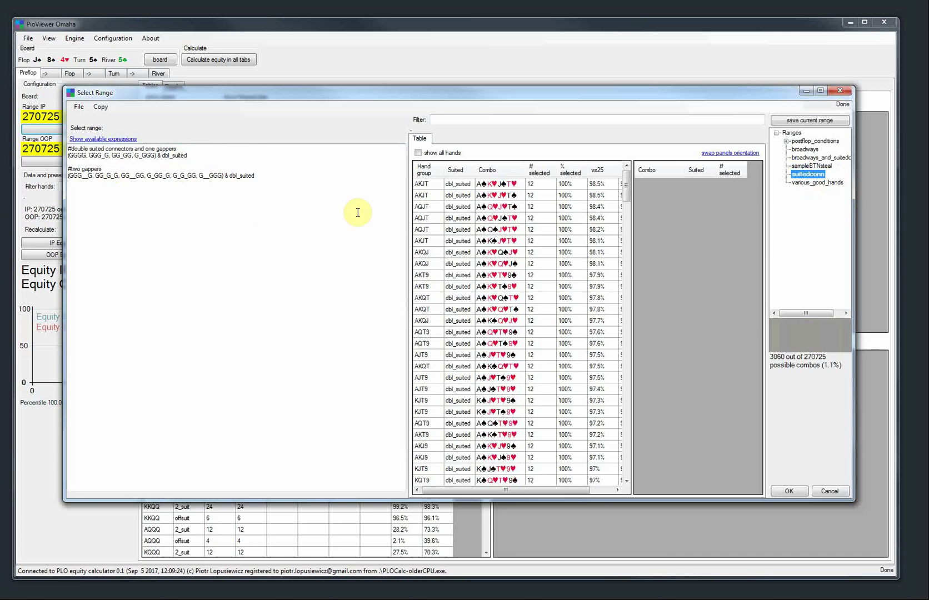
pyautogui.click(805, 149)
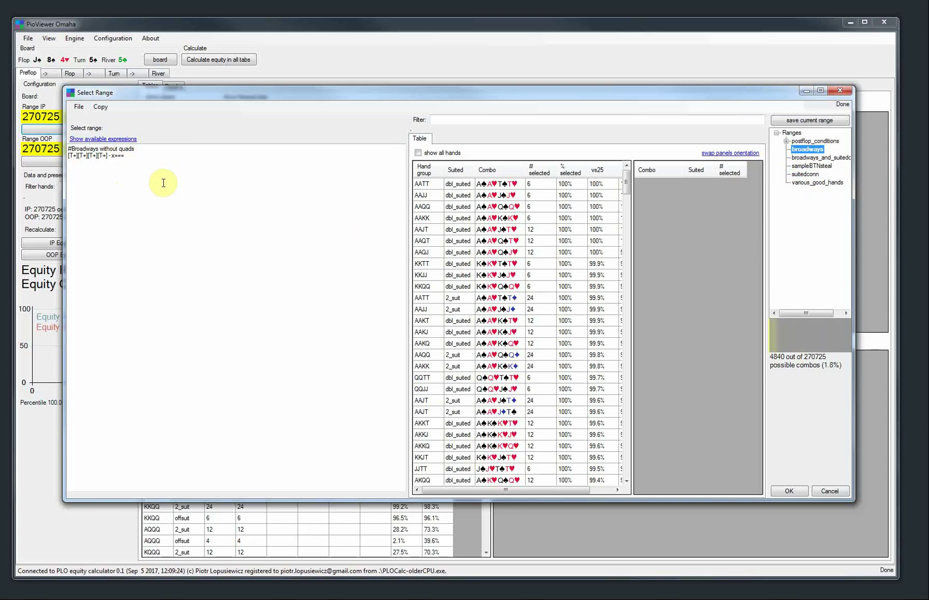
# Replace the whole range expression with a reference to the saved range, $suitedconn.
pyautogui.hotkey('ctrl', 'a')
pyautogui.press('Delete')
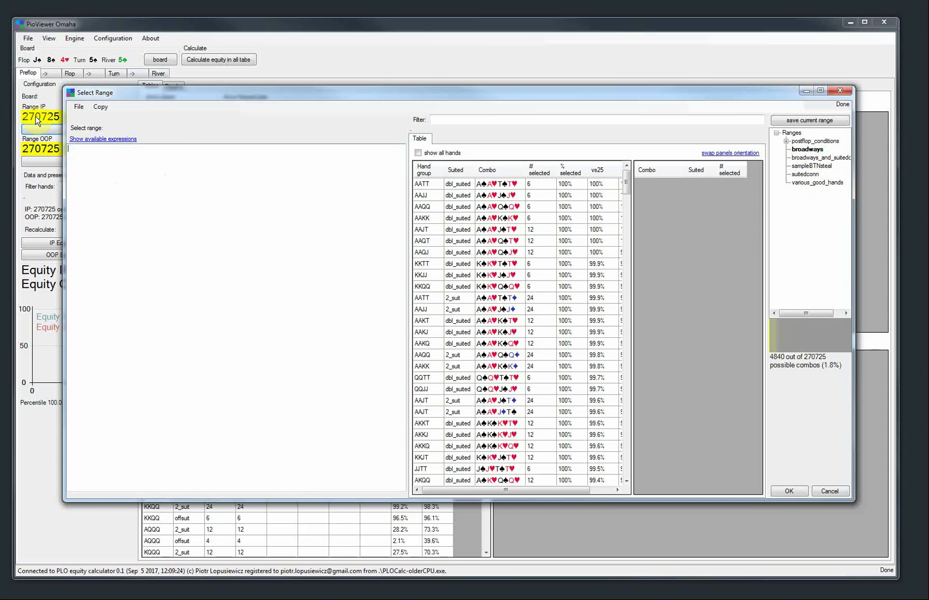
pyautogui.write('$suiteconn')
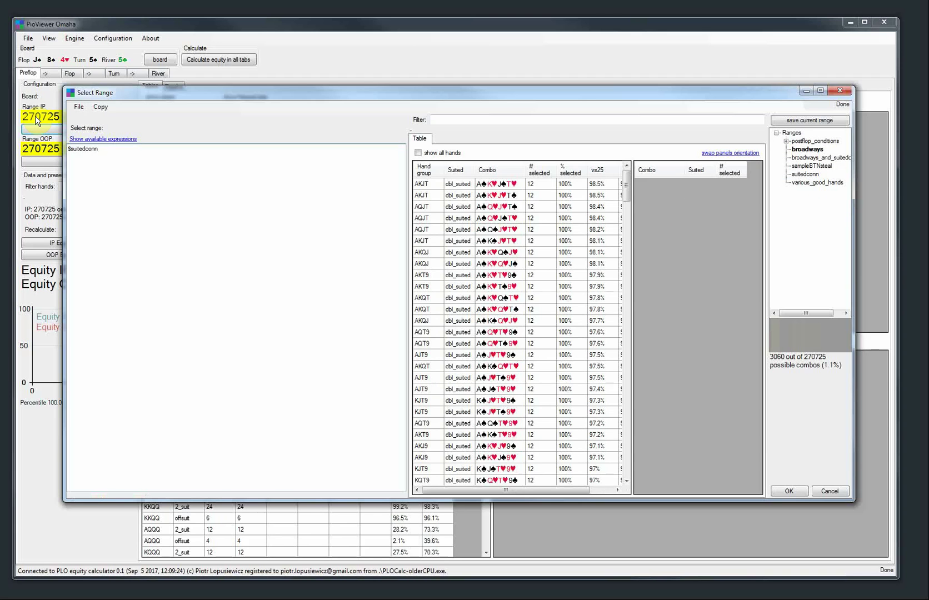
# Add $broadways and A* on separate lines below $suitedconn in the range expression.
pyautogui.press('Return')
pyautogui.write('$')
pyautogui.write('broadwy')
pyautogui.write('ays')
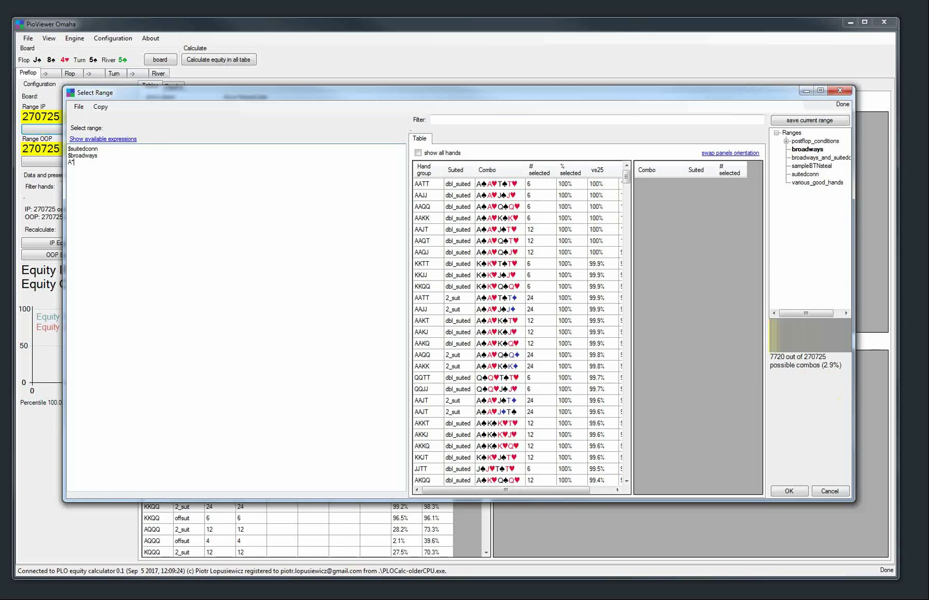
pyautogui.write('*')
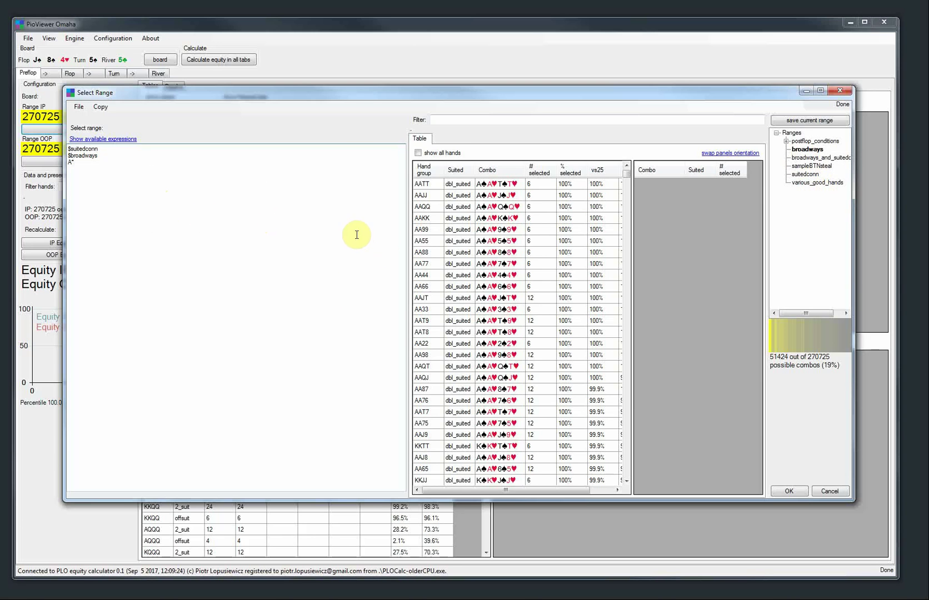
# View the saved ranges suitedconn and various_good_hands, and replace the whole expression with $various_good_hands and Q* on separate lines.
pyautogui.click(809, 175)
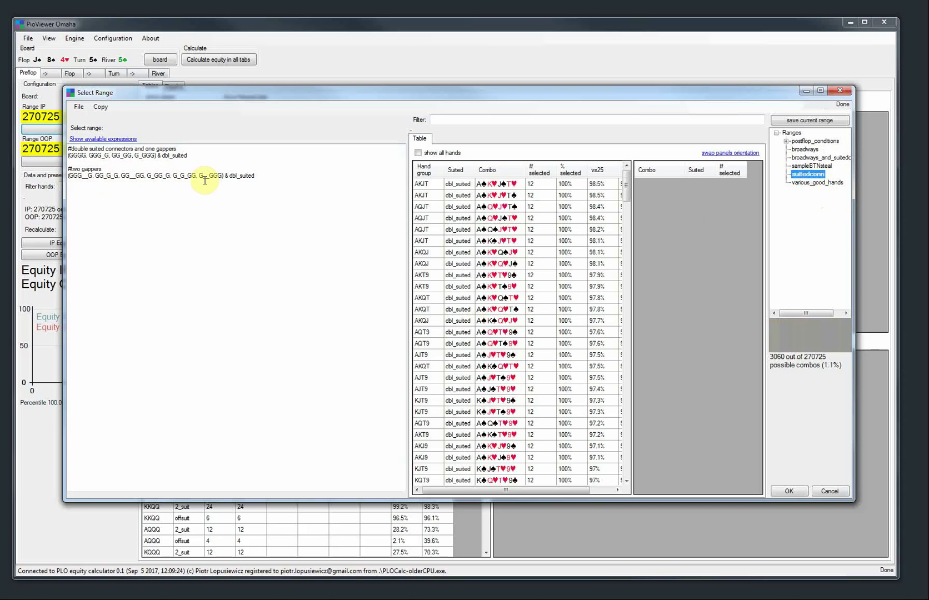
pyautogui.click(808, 183)
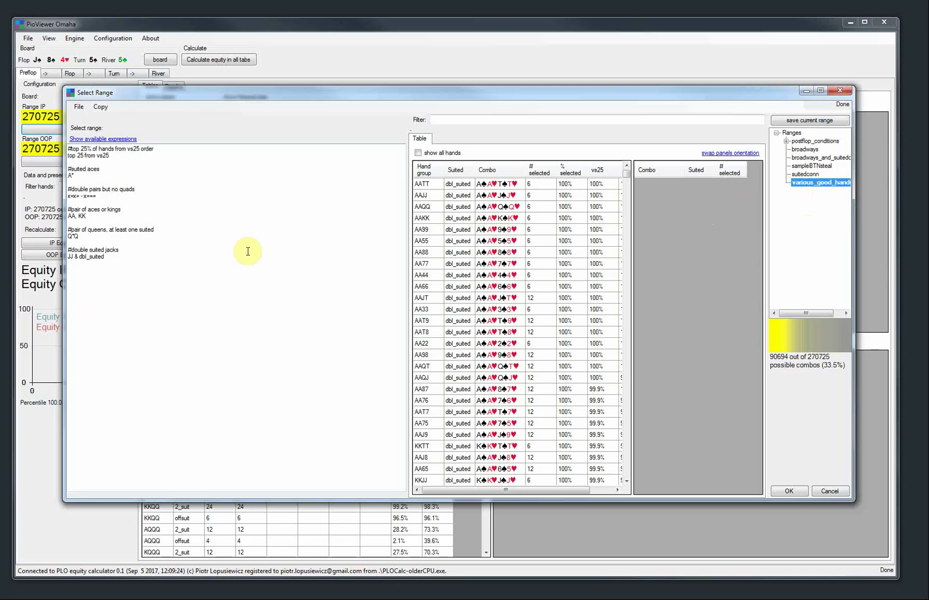
pyautogui.click(187, 297)
pyautogui.hotkey('ctrl', 'a')
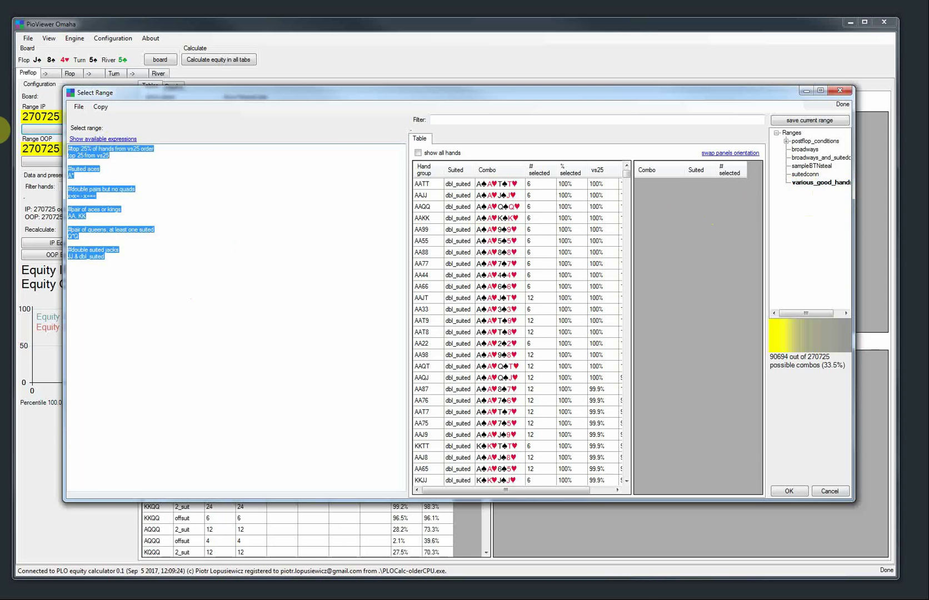
pyautogui.write('s_good_hands')
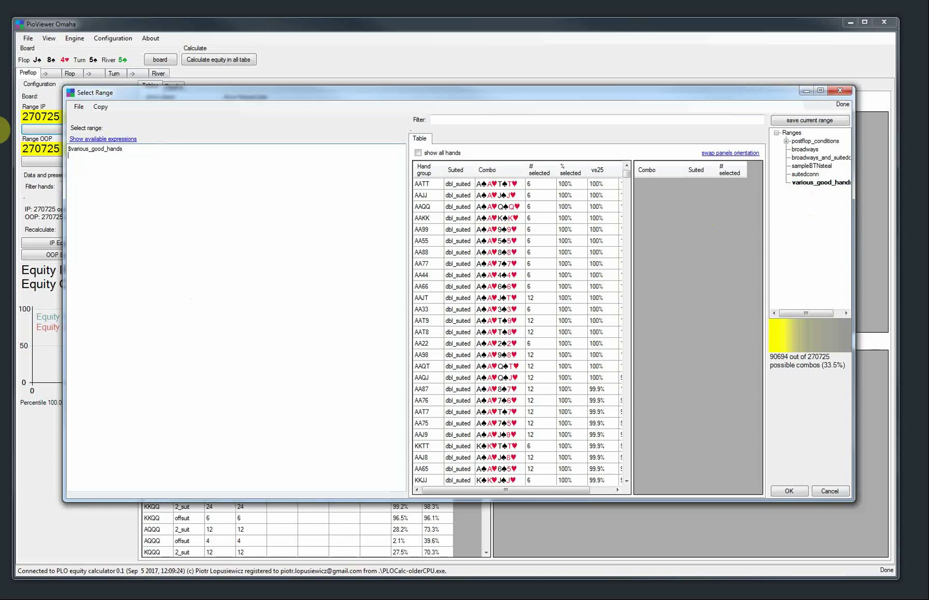
pyautogui.write('*')
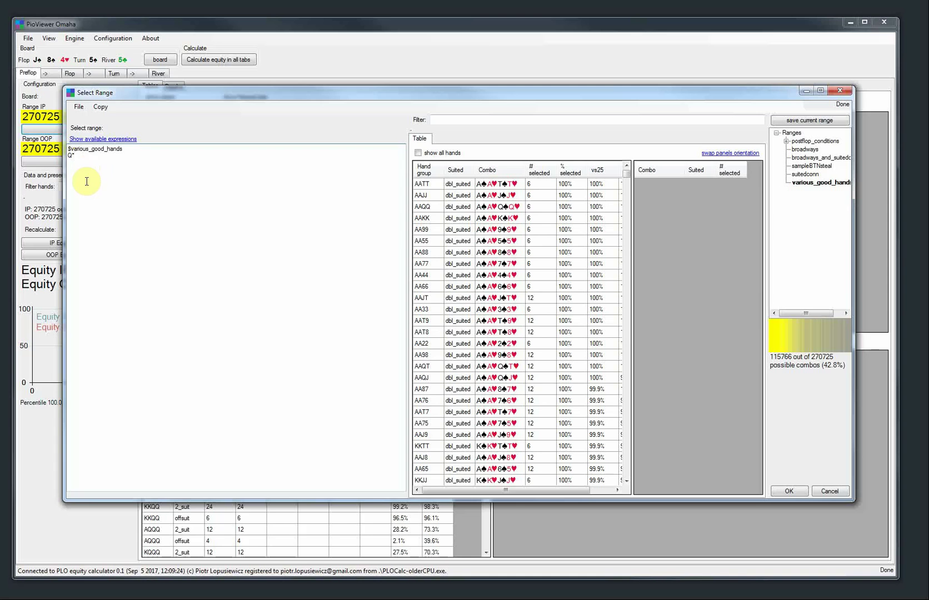
# Clear the whole range expression and apply the full range to the IP player.
pyautogui.moveTo(93, 162); pyautogui.dragTo(67, 157)
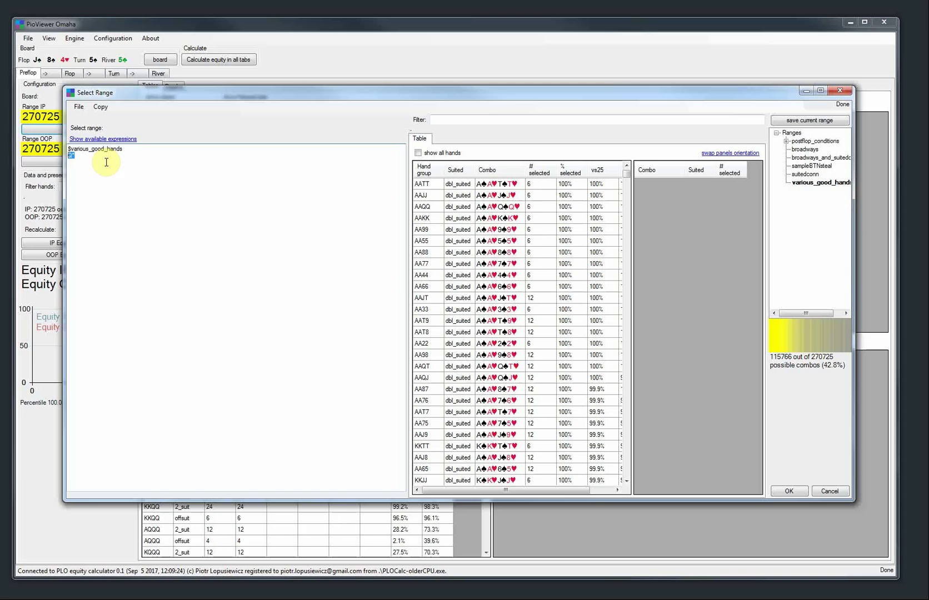
pyautogui.moveTo(116, 164); pyautogui.dragTo(49, 148)
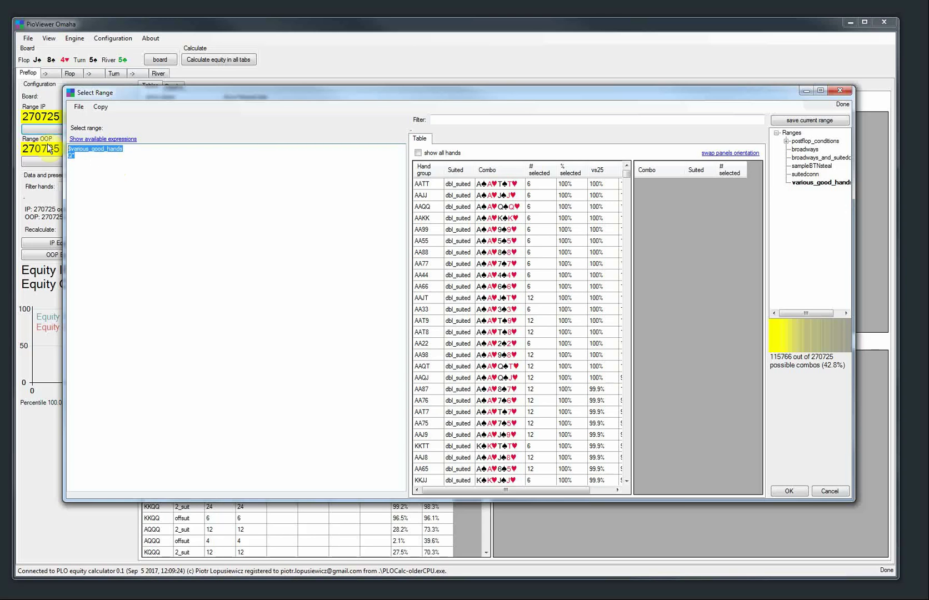
pyautogui.press('Delete')
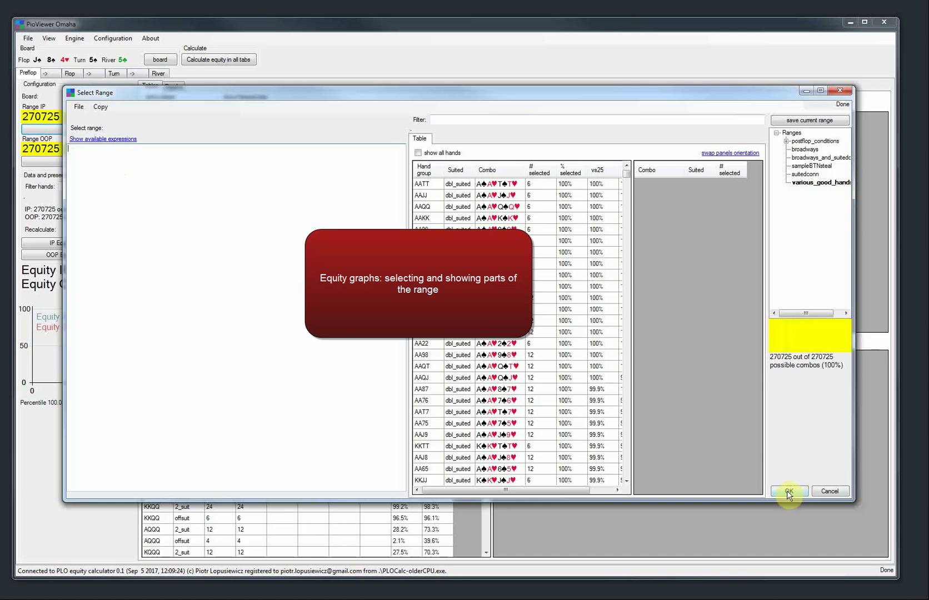
pyautogui.click(789, 493)
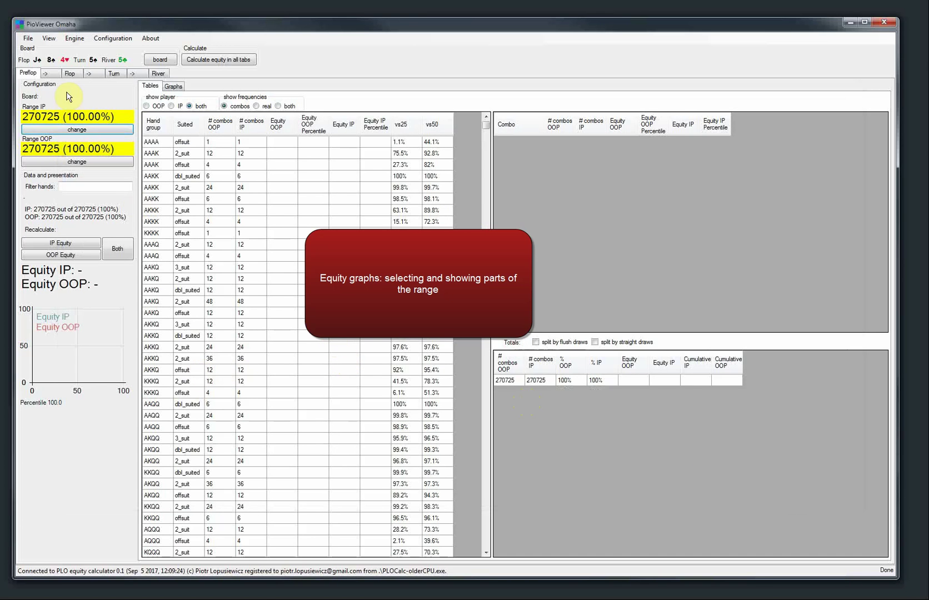
# Calculate equity on all streets and view the flop results.
pyautogui.click(69, 74)
pyautogui.click(213, 60)
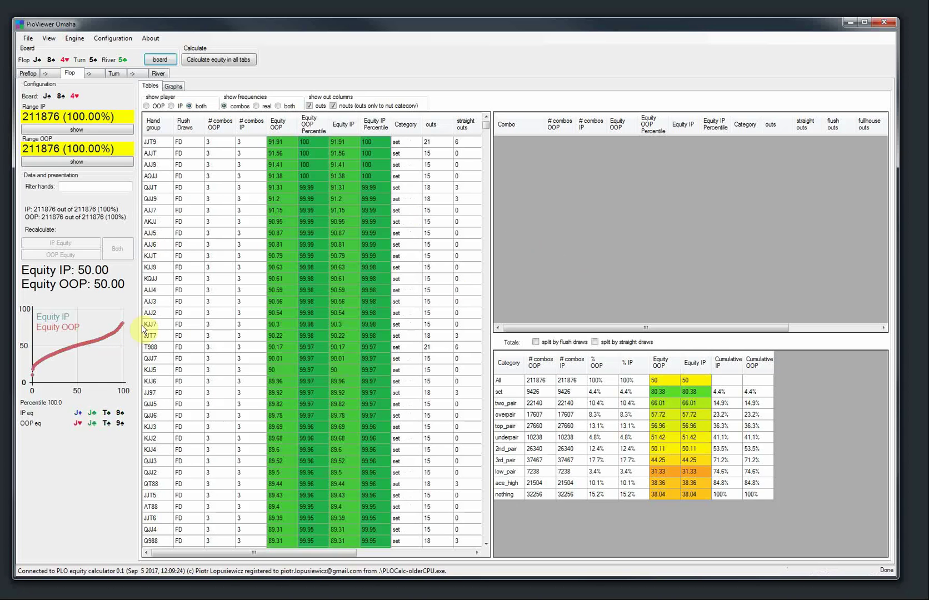
pyautogui.click(71, 132)
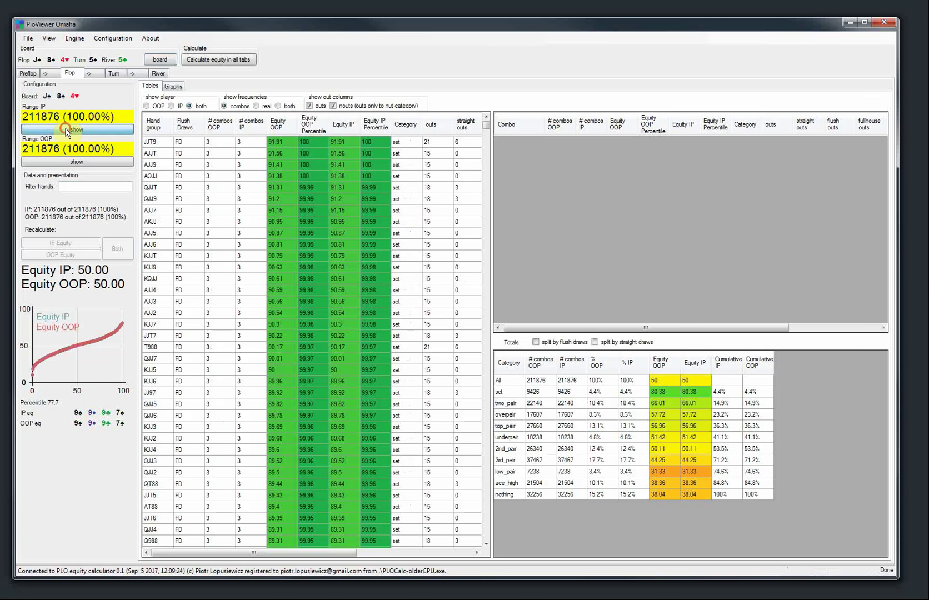
pyautogui.click(840, 492)
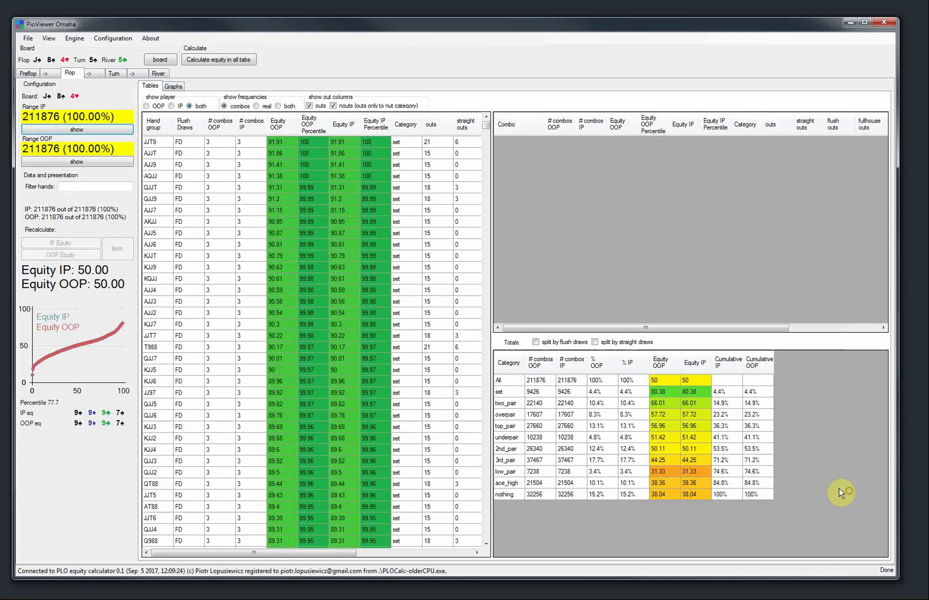
# Set the preflop IP range to the saved range sampleBTNsteal.
pyautogui.click(28, 73)
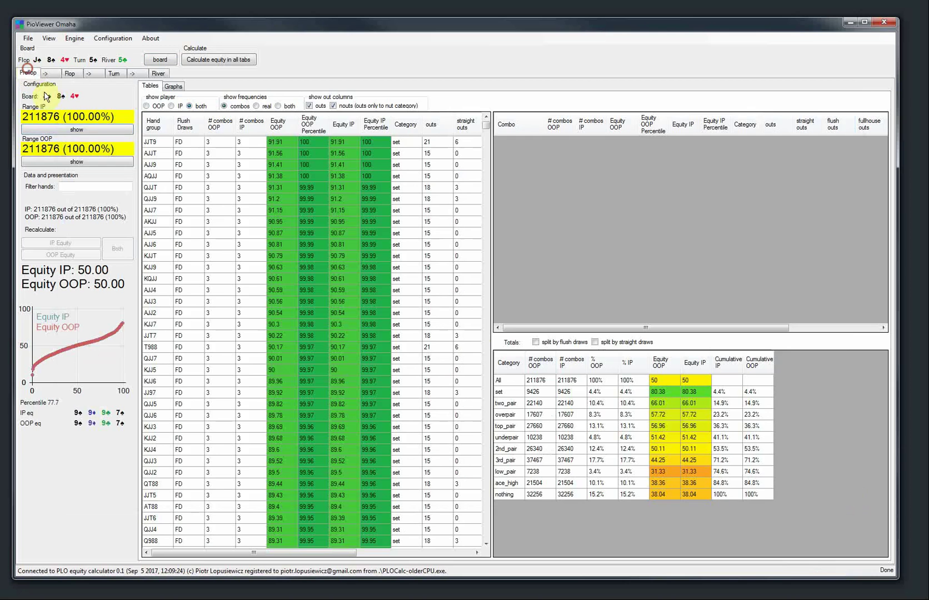
pyautogui.click(62, 125)
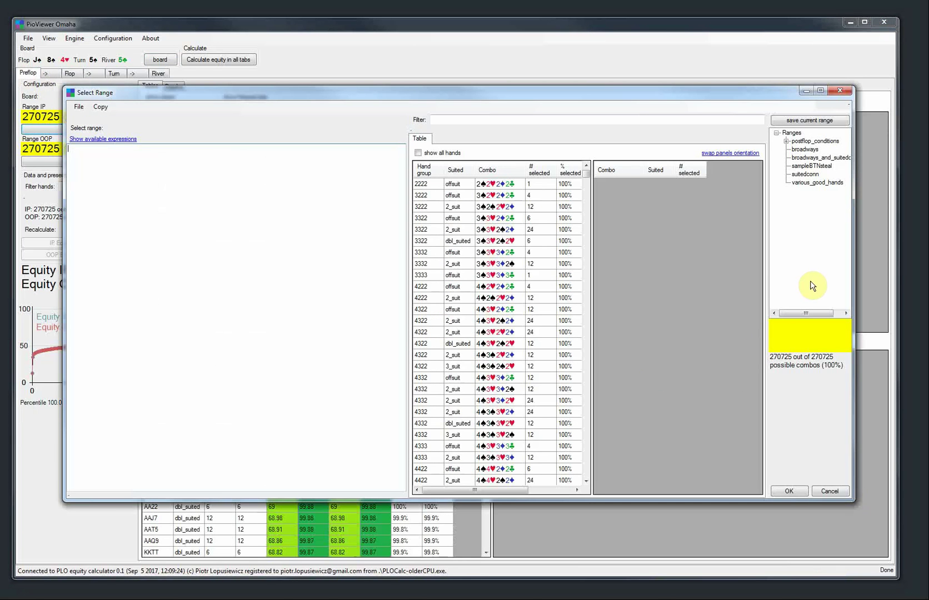
pyautogui.click(812, 166)
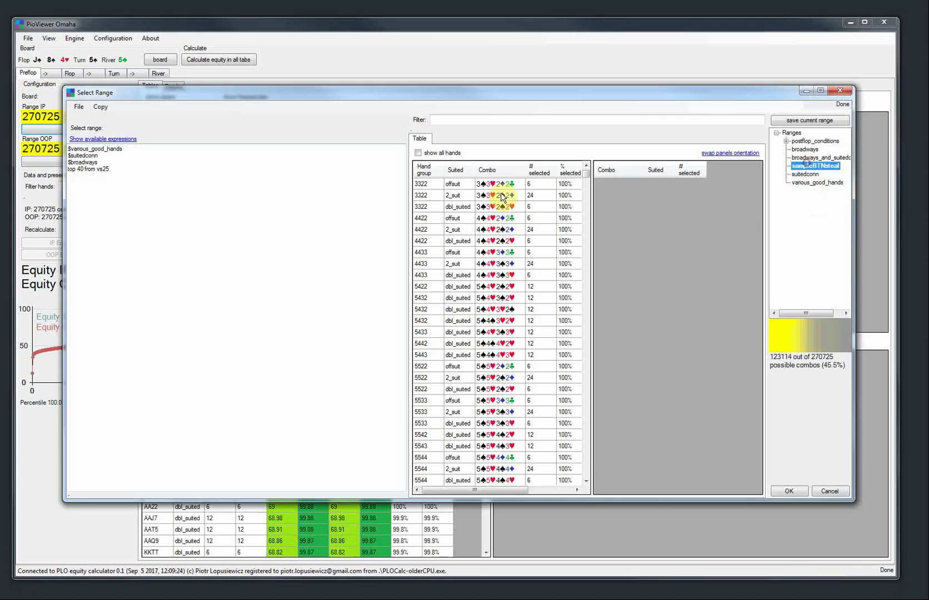
pyautogui.click(790, 492)
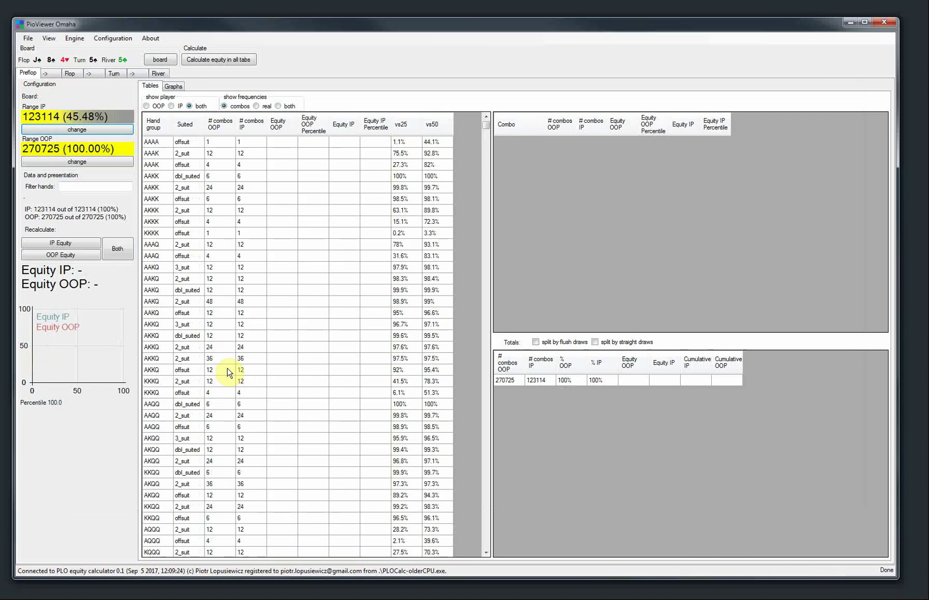
# Recalculate equity on all streets with the new IP range and display the flop equity graph.
pyautogui.click(217, 61)
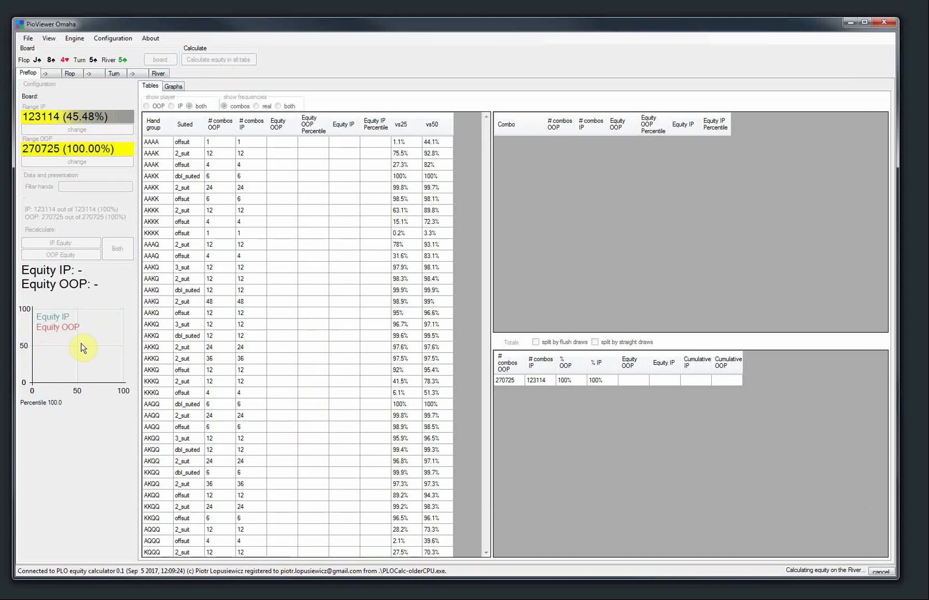
pyautogui.click(71, 78)
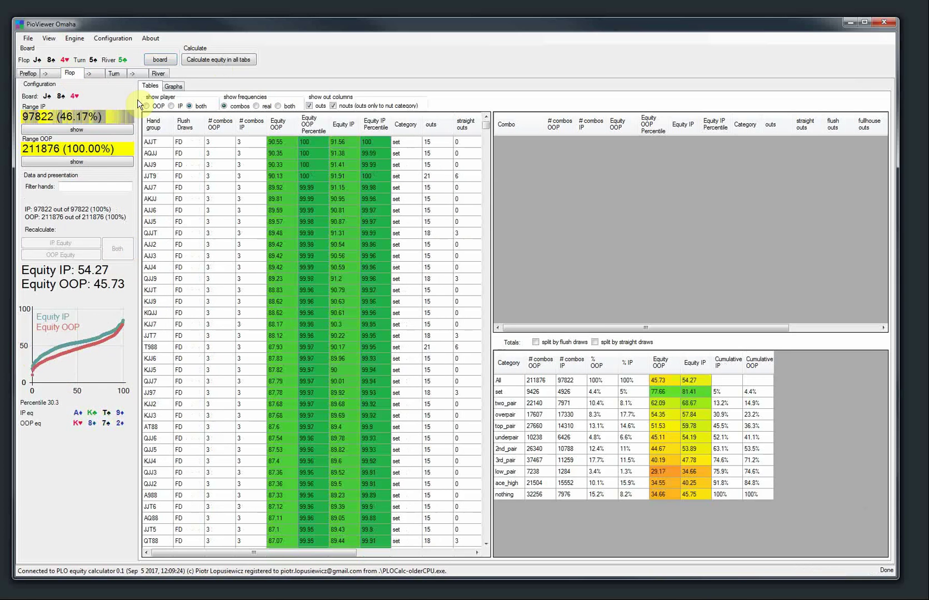
pyautogui.click(175, 87)
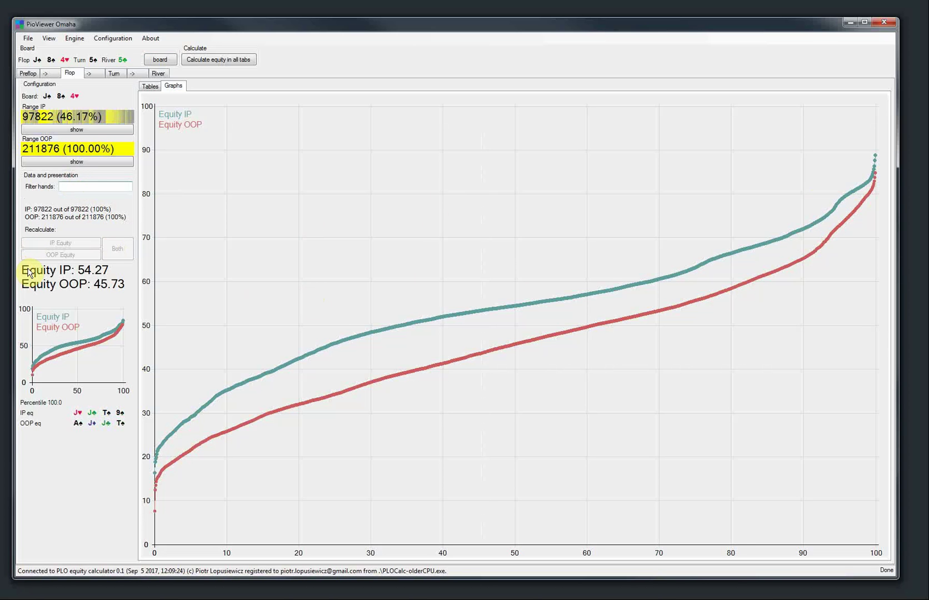
# Filter the flop equity graph in turn by set, low_pair & outs < 4, and As.
pyautogui.write('set')
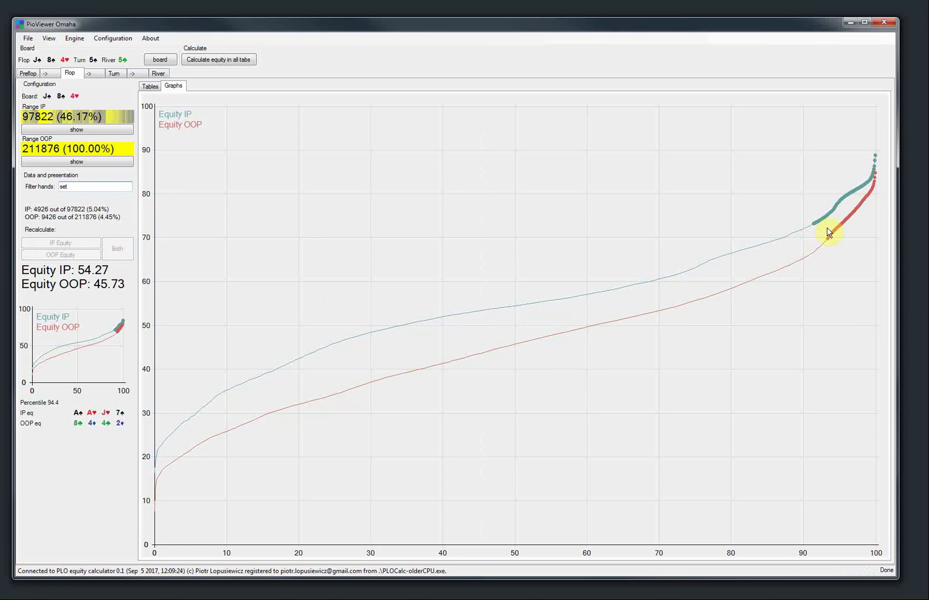
pyautogui.doubleClick(93, 186)
pyautogui.press('Return')
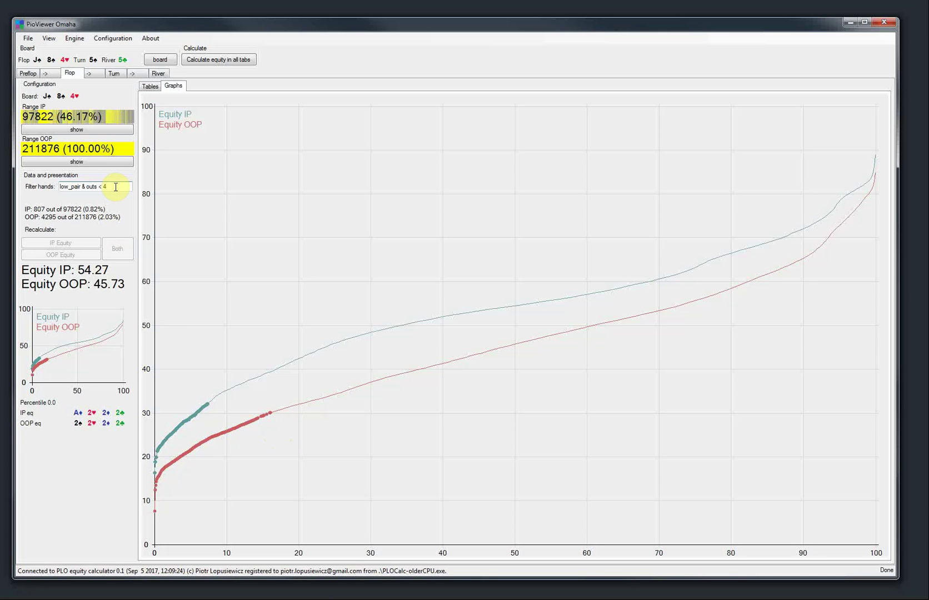
pyautogui.tripleClick(116, 186)
pyautogui.write('As')
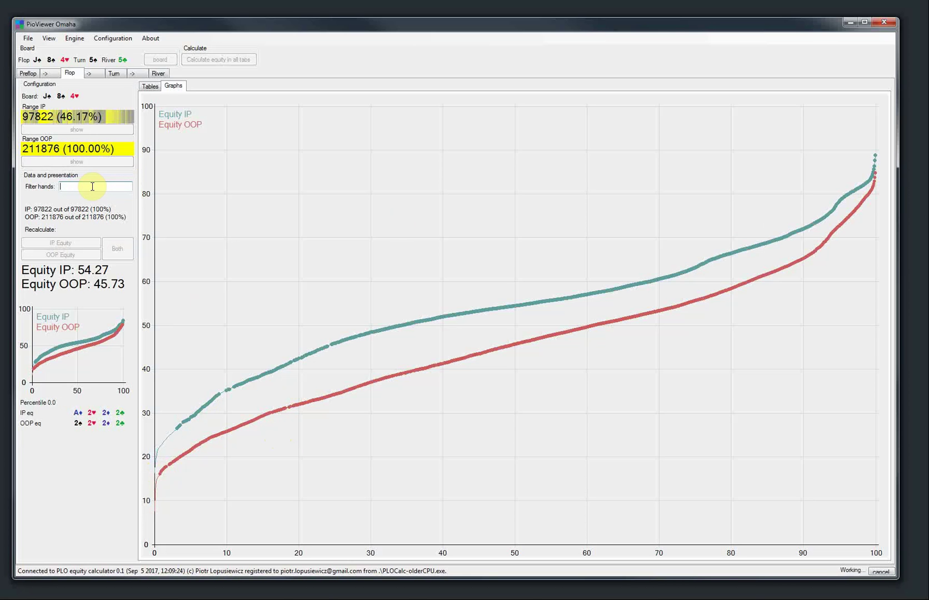
# Display the turn equity graph and filter its hands by flush.
pyautogui.click(115, 75)
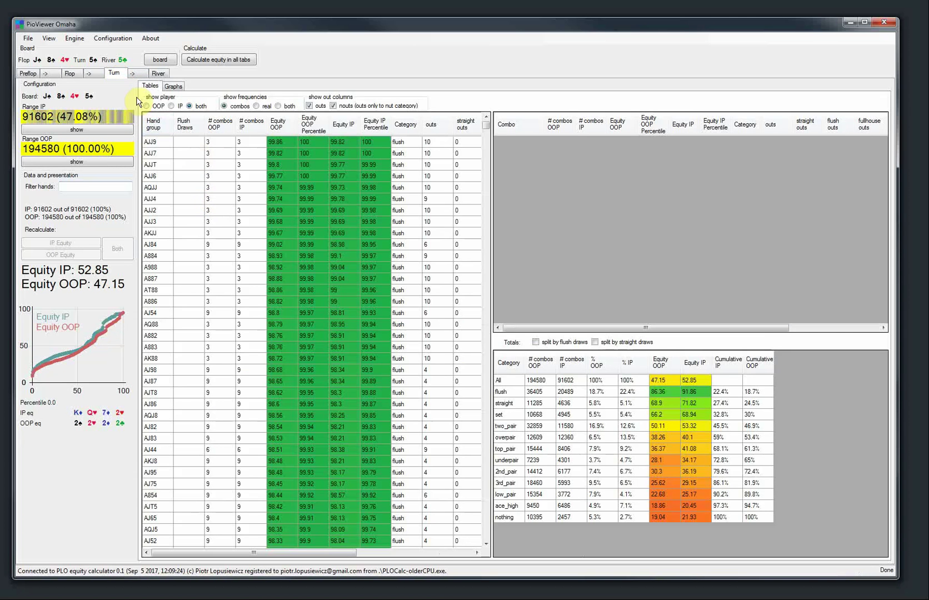
pyautogui.click(173, 86)
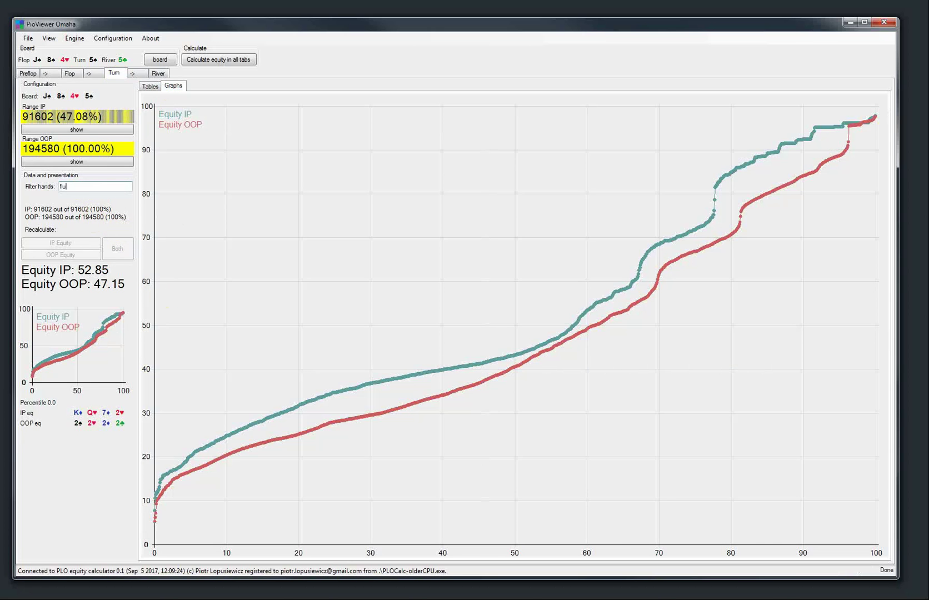
pyautogui.press('Return')
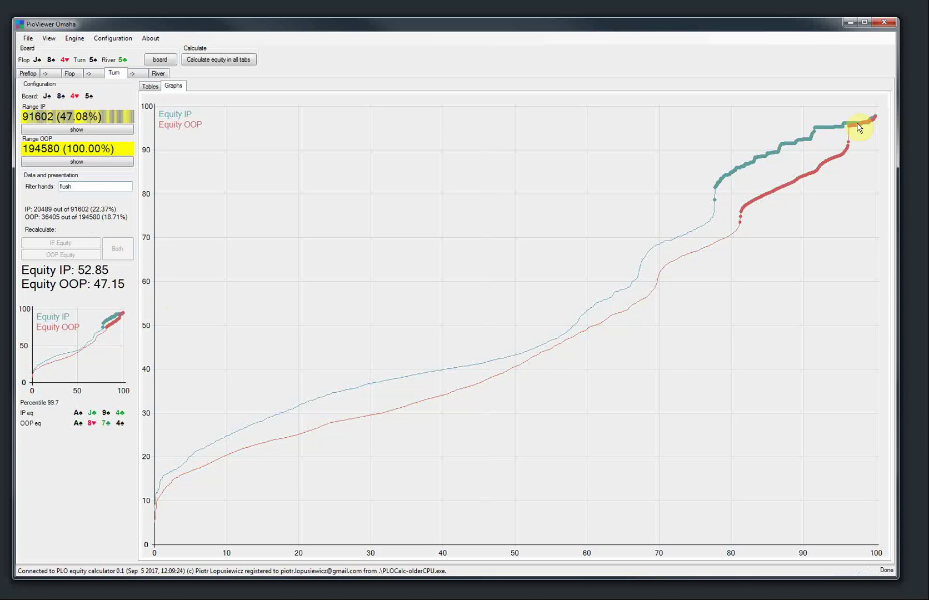
# Filter the turn equity graph first by low_pair and after that by set.
pyautogui.doubleClick(92, 187)
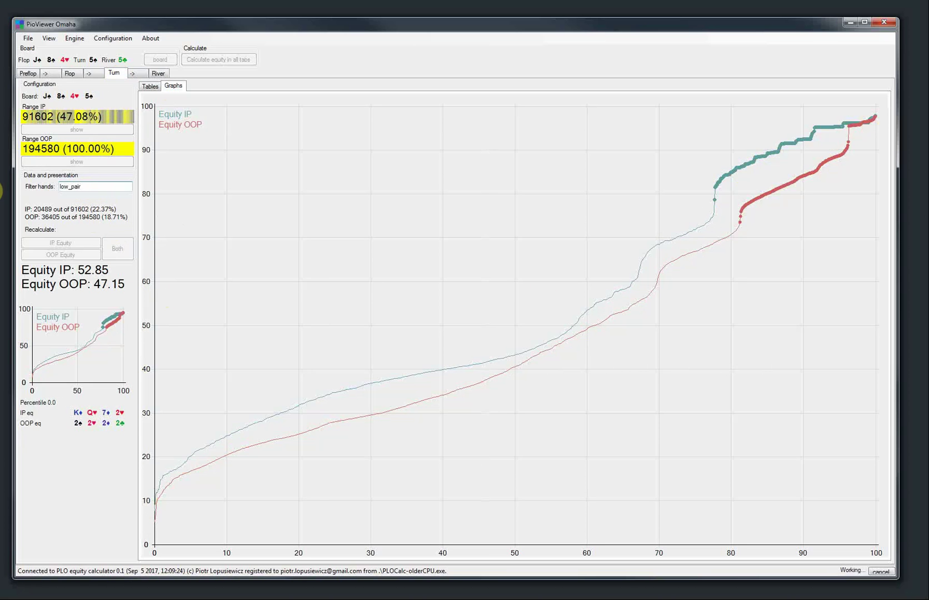
pyautogui.press('Return')
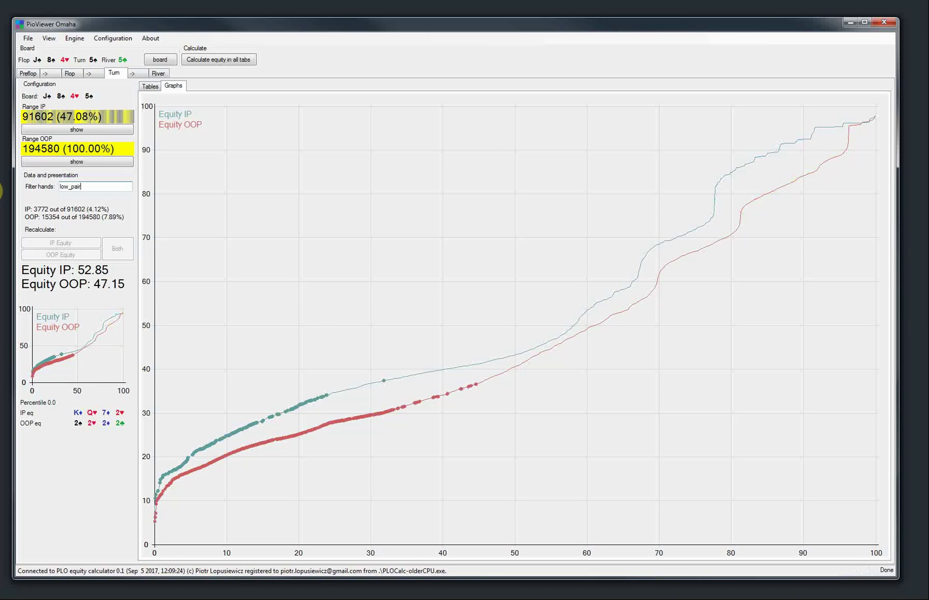
pyautogui.doubleClick(99, 189)
pyautogui.write('set')
pyautogui.press('Return')
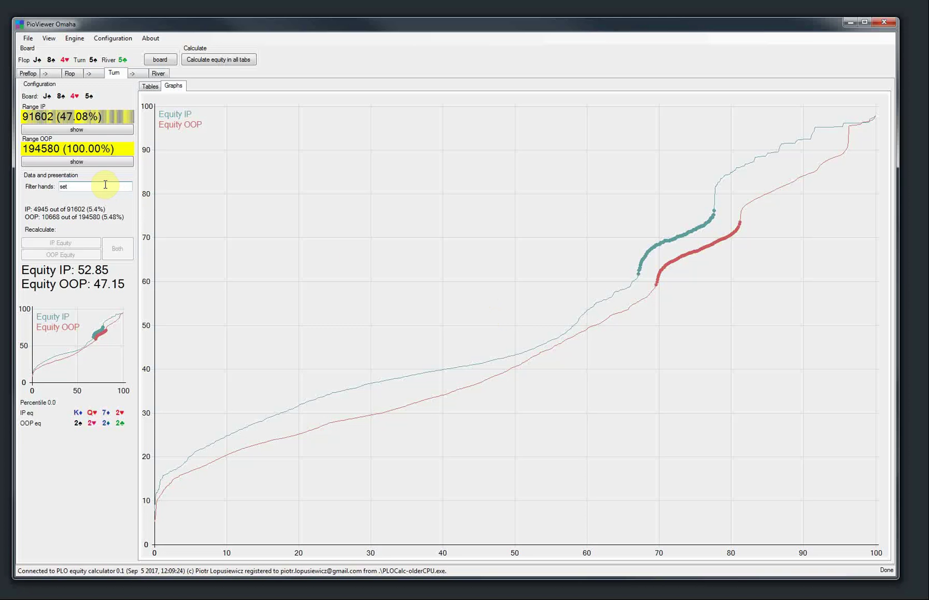
# Remove the hand filter and return to the table view of the turn.
pyautogui.moveTo(107, 184); pyautogui.dragTo(40, 189)
pyautogui.press('BackSpace')
pyautogui.click(150, 86)
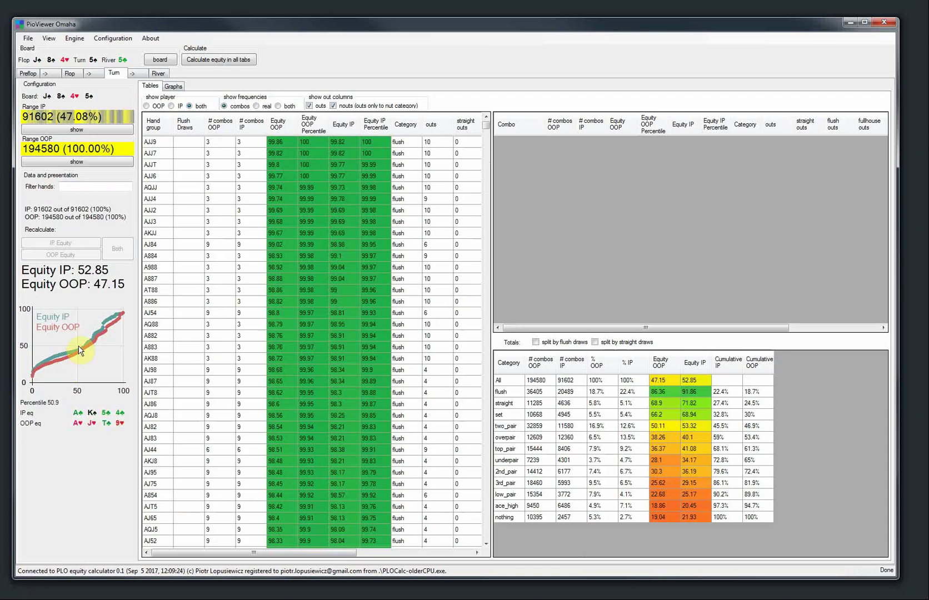
# Select the hands between about the 58th and 79th equity percentile on the small graph and sort the table by IP equity.
pyautogui.click(85, 334)
pyautogui.moveTo(87, 336); pyautogui.dragTo(103, 336)
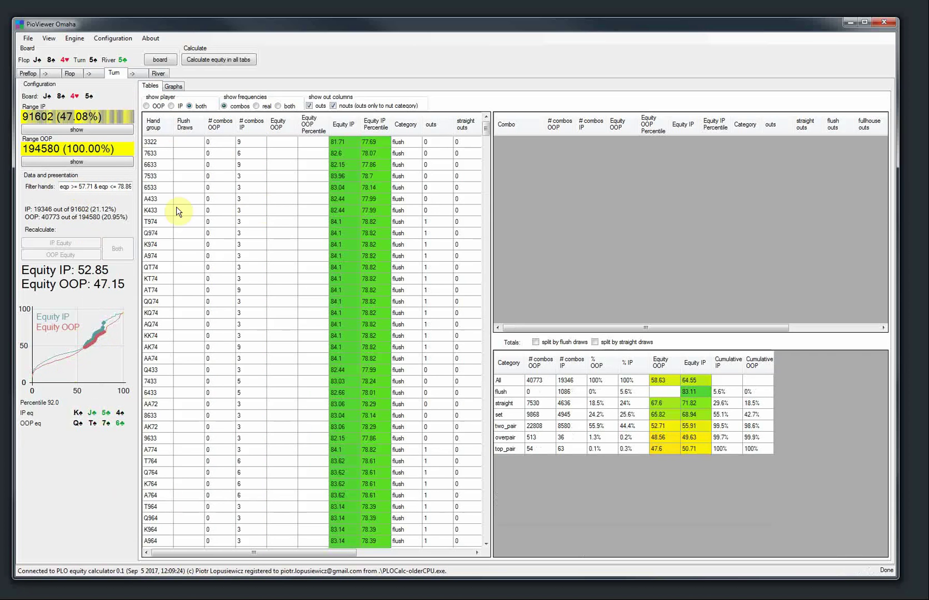
pyautogui.moveTo(485, 128); pyautogui.dragTo(464, 110)
pyautogui.click(337, 125)
# Select the hands between about the 3rd and 19th equity percentile on the small graph and show only the IP player's hands.
pyautogui.moveTo(50, 367)
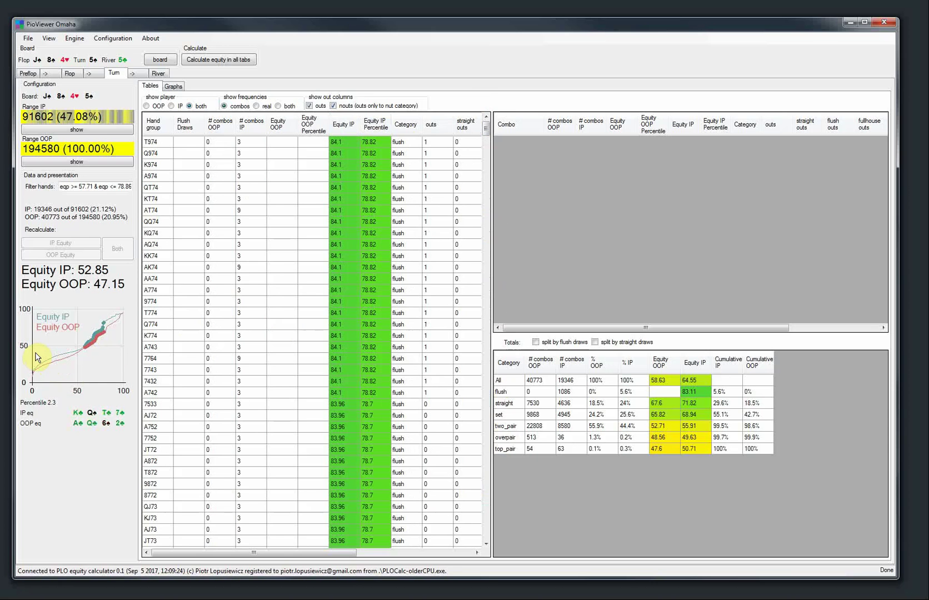
pyautogui.moveTo(35, 358); pyautogui.dragTo(49, 364)
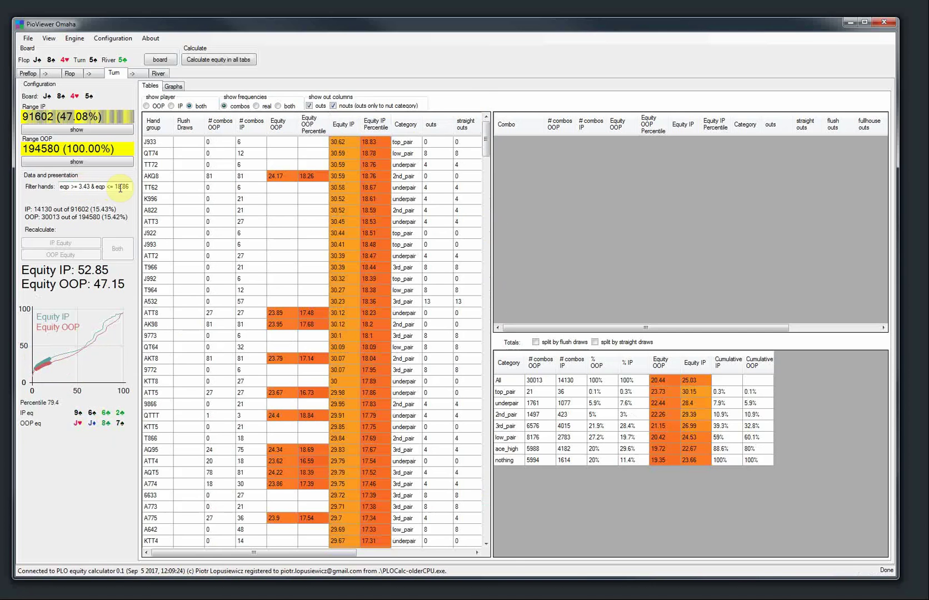
pyautogui.moveTo(485, 139); pyautogui.dragTo(500, 573)
pyautogui.click(172, 107)
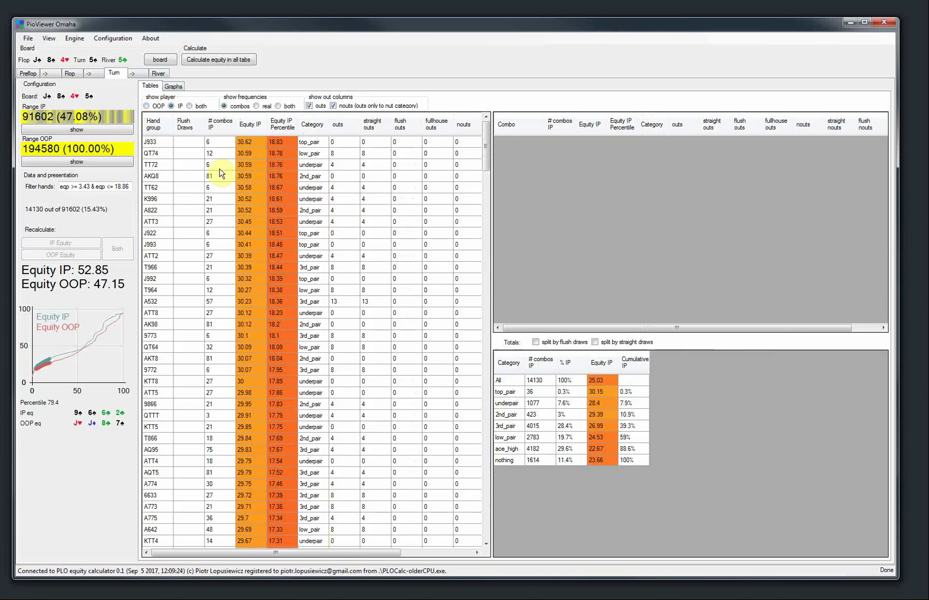
# Clear the equity percentile filter so that the whole IP range on the turn is listed.
pyautogui.moveTo(486, 146)
pyautogui.mouseDown()
pyautogui.moveTo(486, 522)
pyautogui.moveTo(486, 128)
pyautogui.mouseUp()
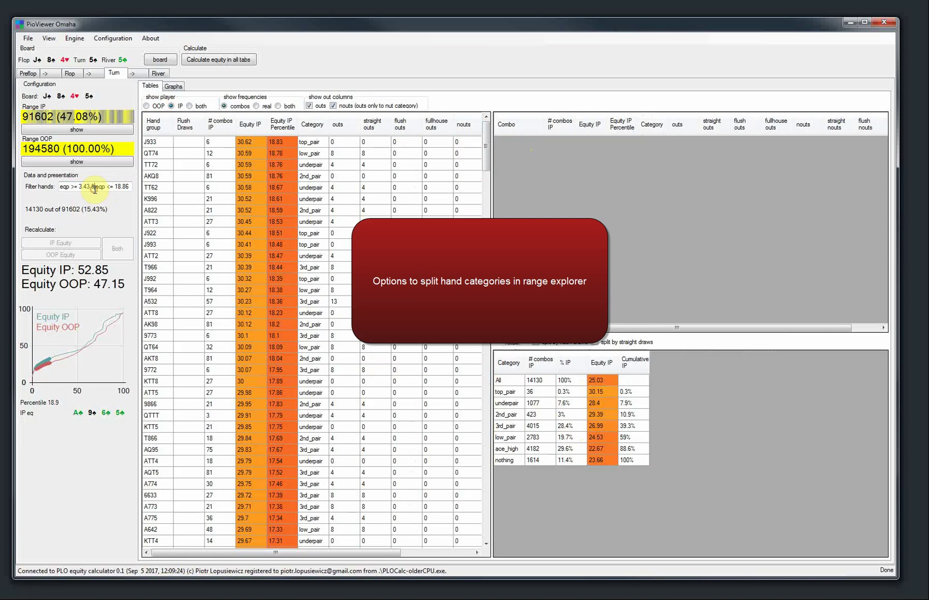
pyautogui.hotkey('ctrl', 'a')
pyautogui.press('BackSpace')
pyautogui.press('Return')
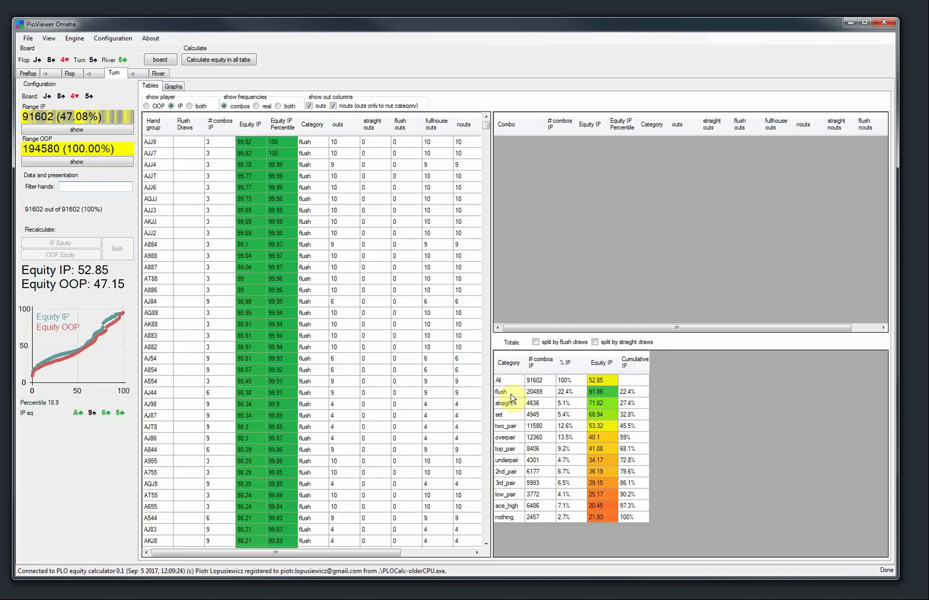
# Split the flop totals by flush draws and show only the IP player's hands.
pyautogui.click(535, 343)
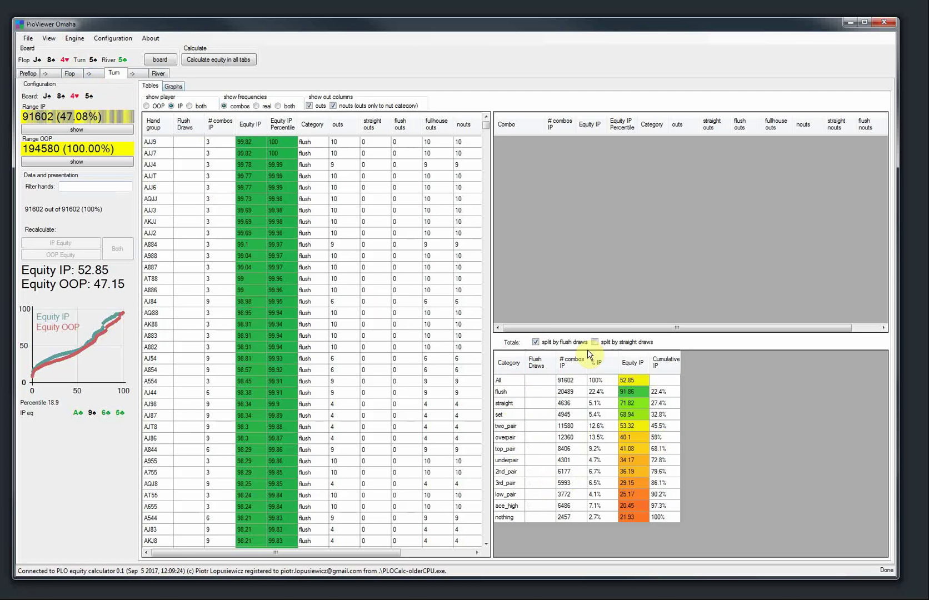
pyautogui.click(535, 342)
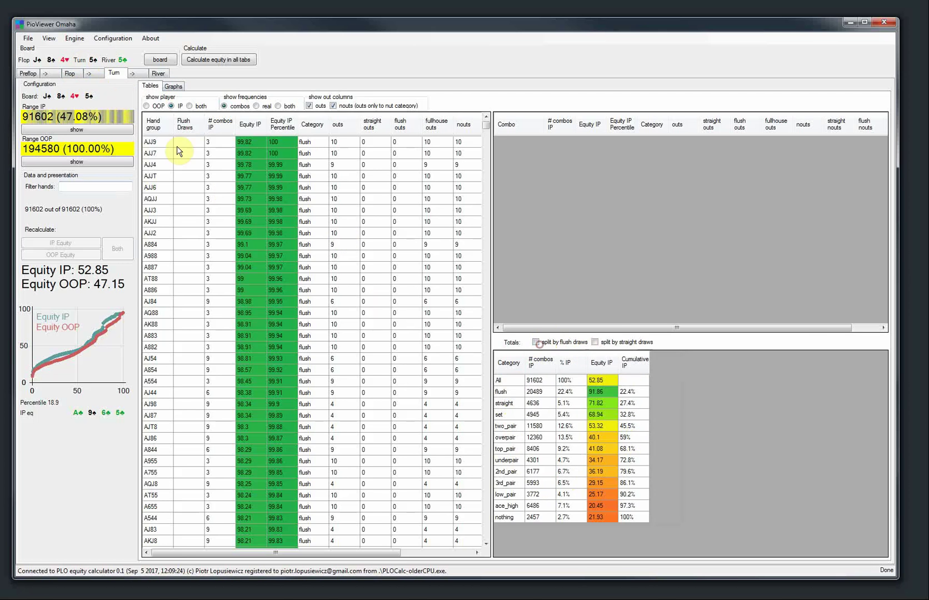
pyautogui.click(70, 73)
pyautogui.click(150, 87)
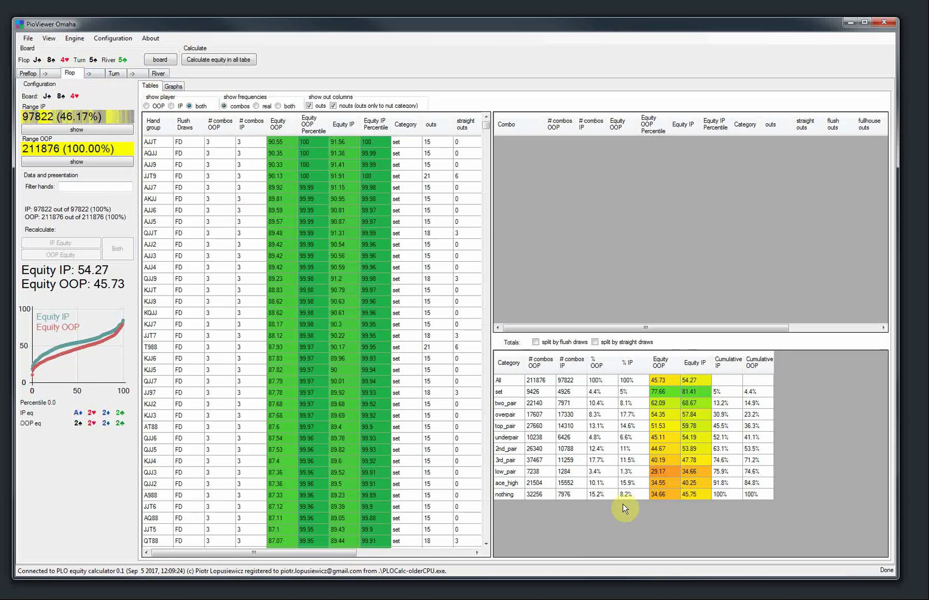
pyautogui.click(537, 343)
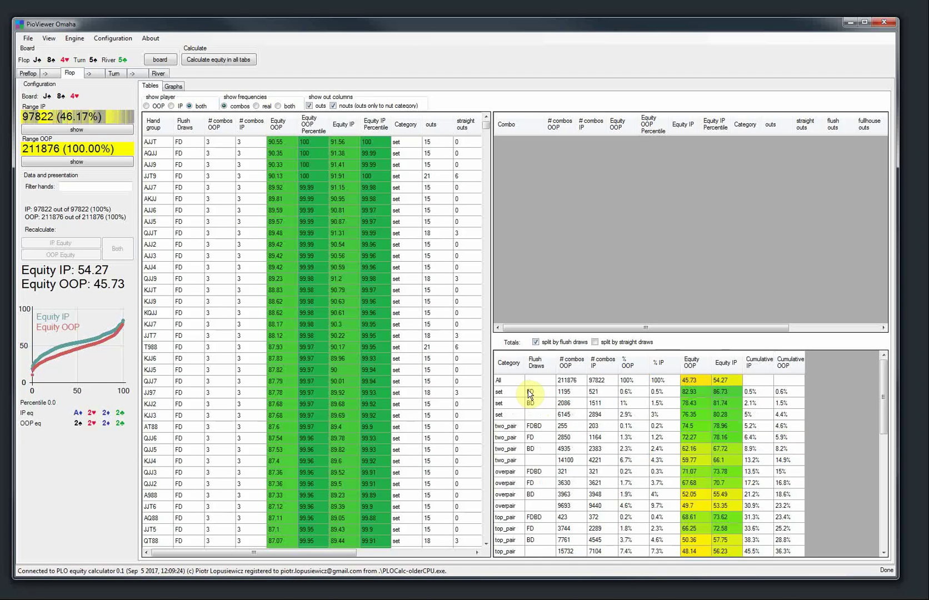
pyautogui.click(171, 105)
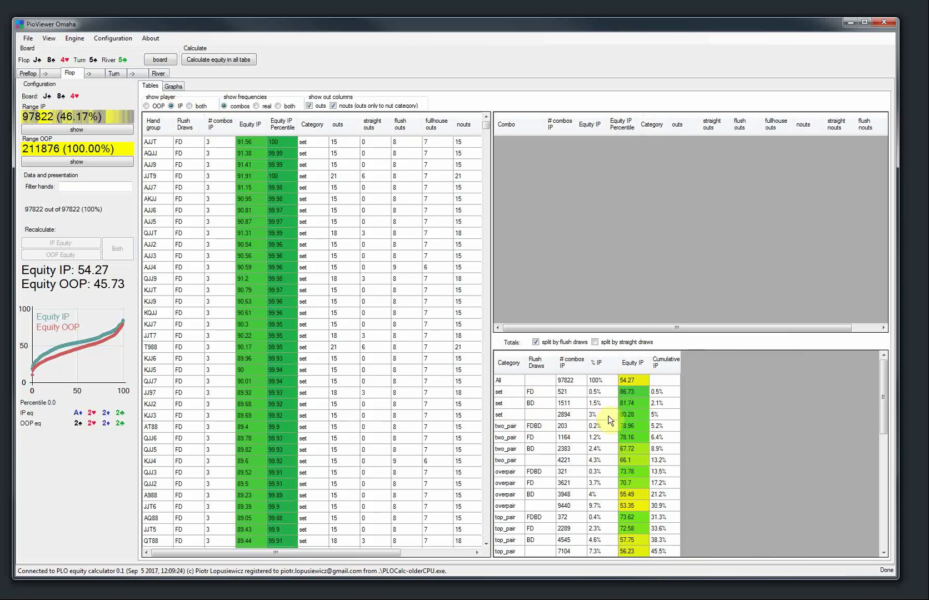
# Split the IP flop totals by straight draws alone, and after that by flush and straight draws together.
pyautogui.click(548, 341)
pyautogui.click(595, 342)
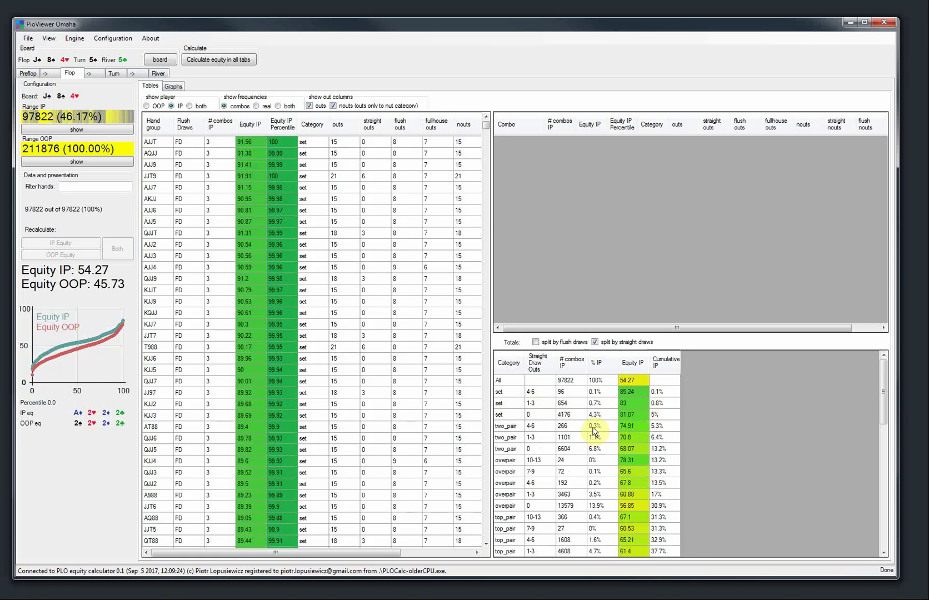
pyautogui.click(538, 342)
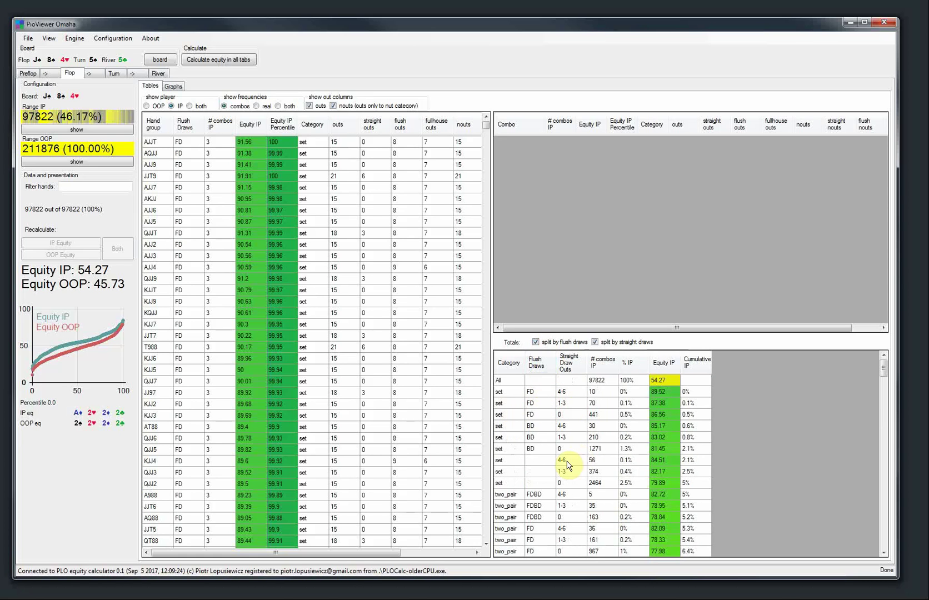
pyautogui.click(880, 370)
pyautogui.moveTo(880, 372)
pyautogui.mouseDown()
pyautogui.moveTo(883, 459)
pyautogui.moveTo(872, 368)
pyautogui.mouseUp()
# Remove the straight draw and flush draw splits from the flop totals.
pyautogui.click(595, 342)
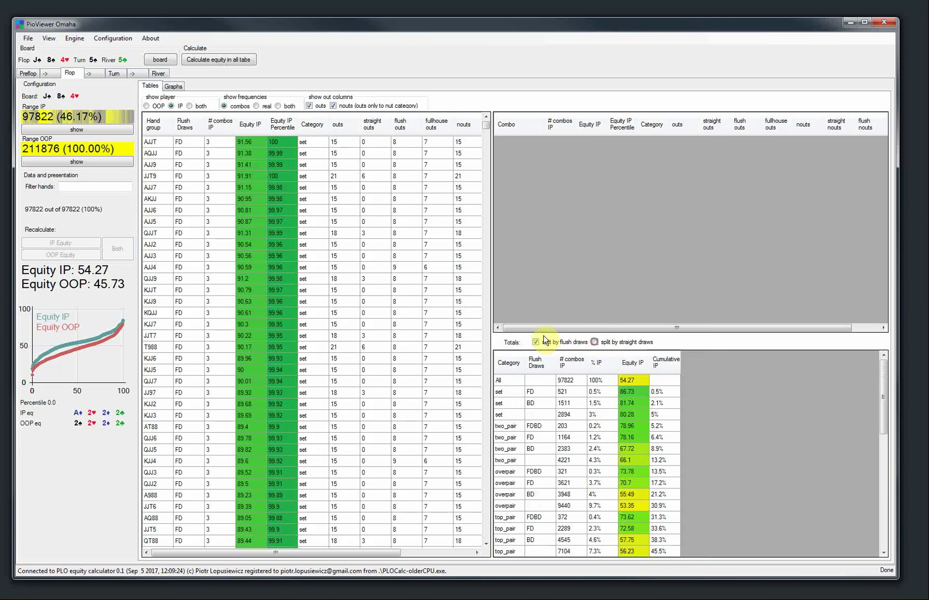
pyautogui.click(536, 342)
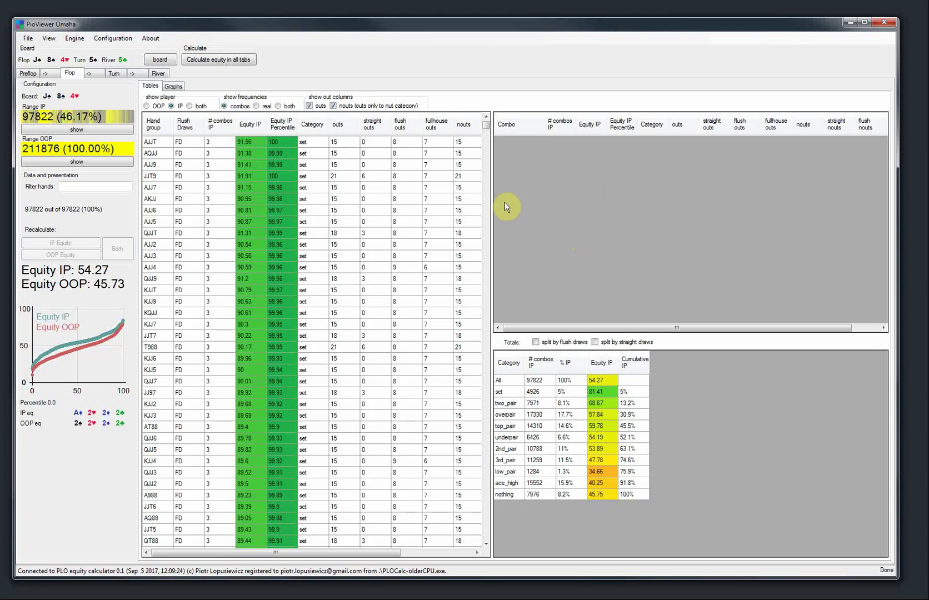
# Look through the IP player's flop hand table from the strongest to the weakest hands and back, and return to the turn.
pyautogui.moveTo(486, 125); pyautogui.dragTo(499, 549)
pyautogui.click(487, 204)
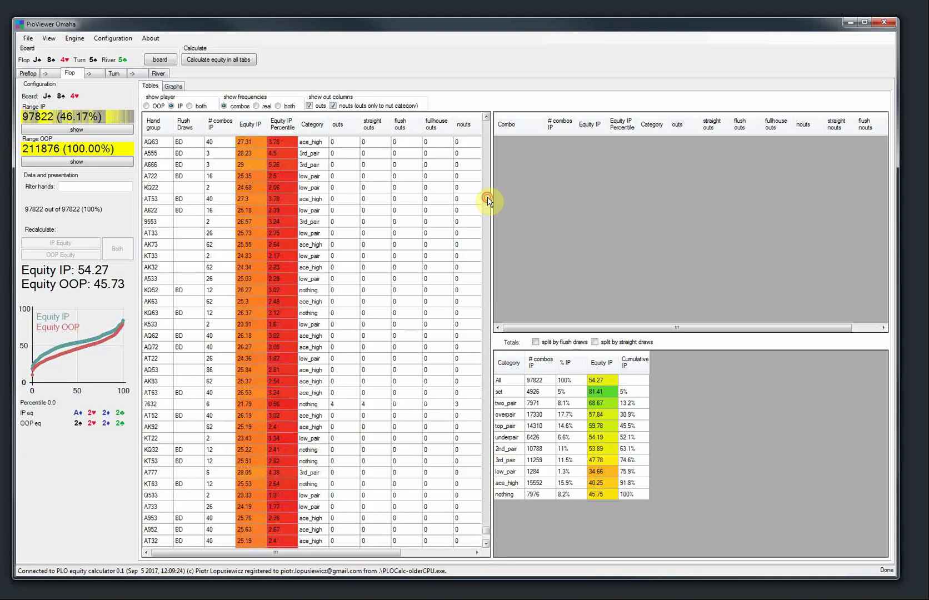
pyautogui.click(487, 197)
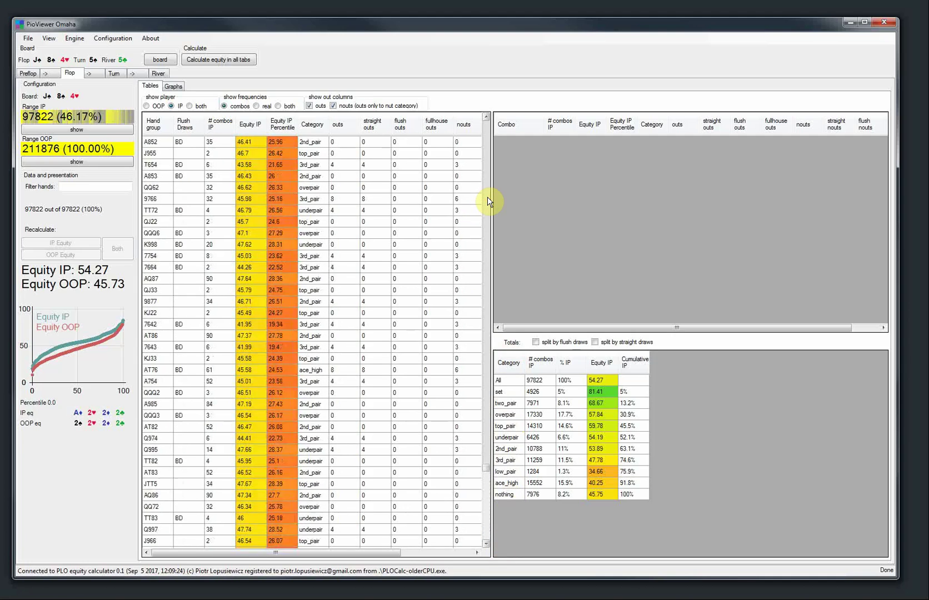
pyautogui.moveTo(482, 453); pyautogui.dragTo(481, 129)
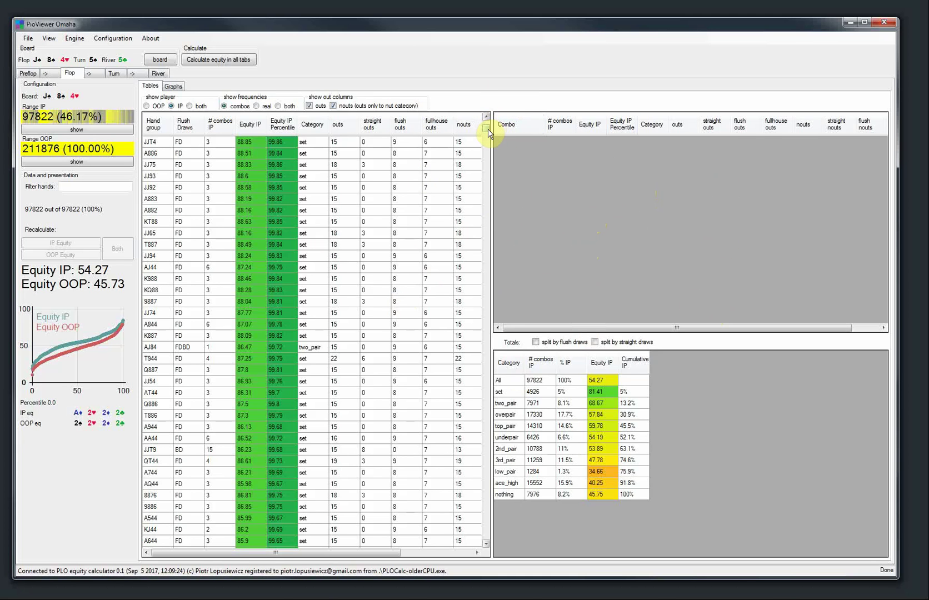
pyautogui.moveTo(488, 129)
pyautogui.mouseDown()
pyautogui.moveTo(500, 170)
pyautogui.moveTo(495, 126)
pyautogui.mouseUp()
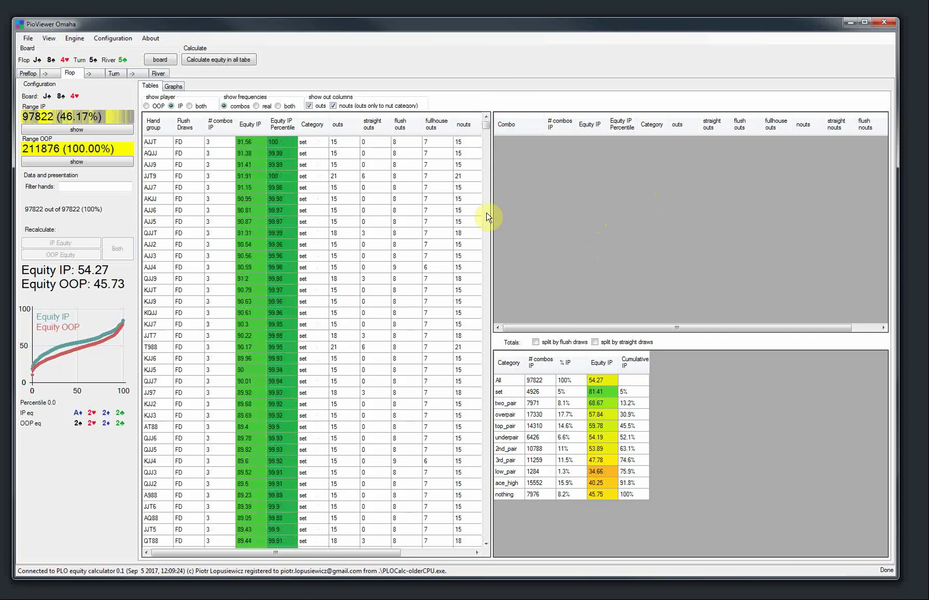
pyautogui.click(114, 74)
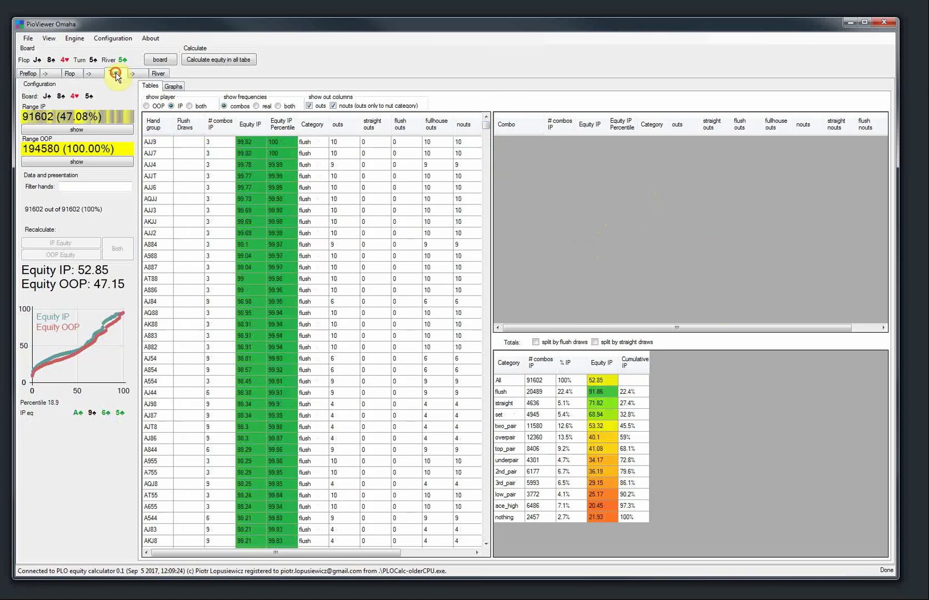